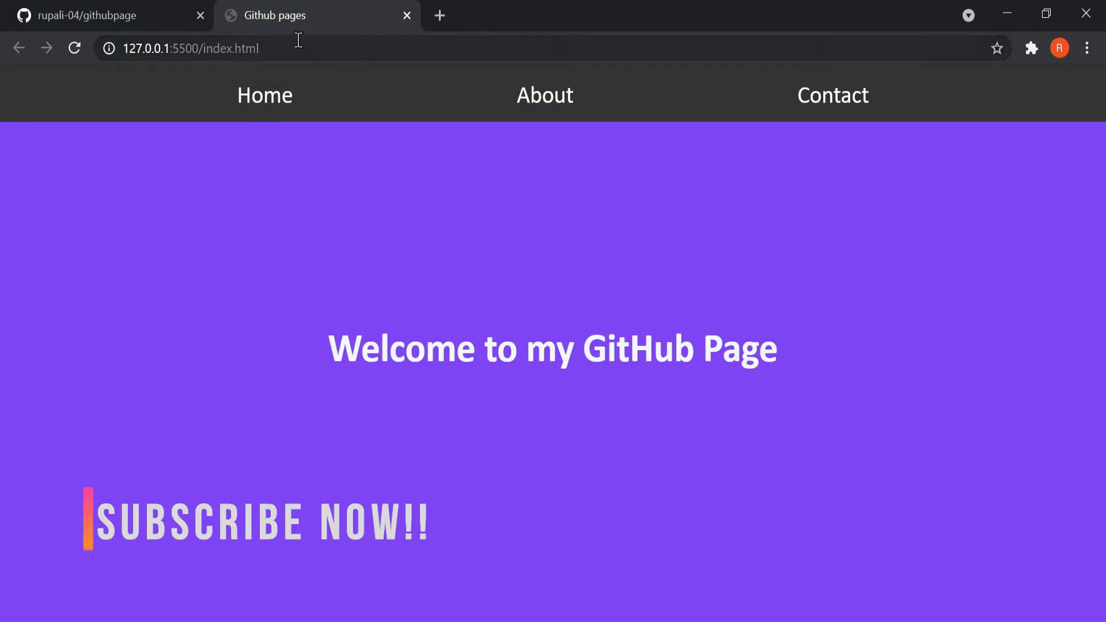
# - Open the settings of the githubpage repository on GitHub and examine the GitHub Pages section
pyautogui.moveTo(282, 48); pyautogui.dragTo(120, 49)
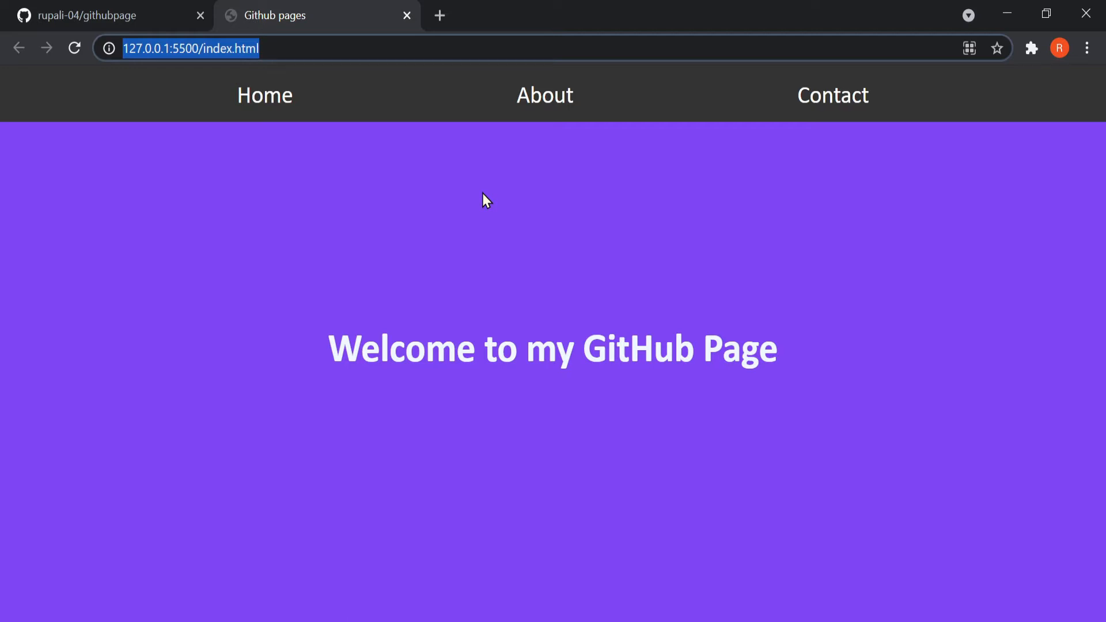
pyautogui.click(9, 9)
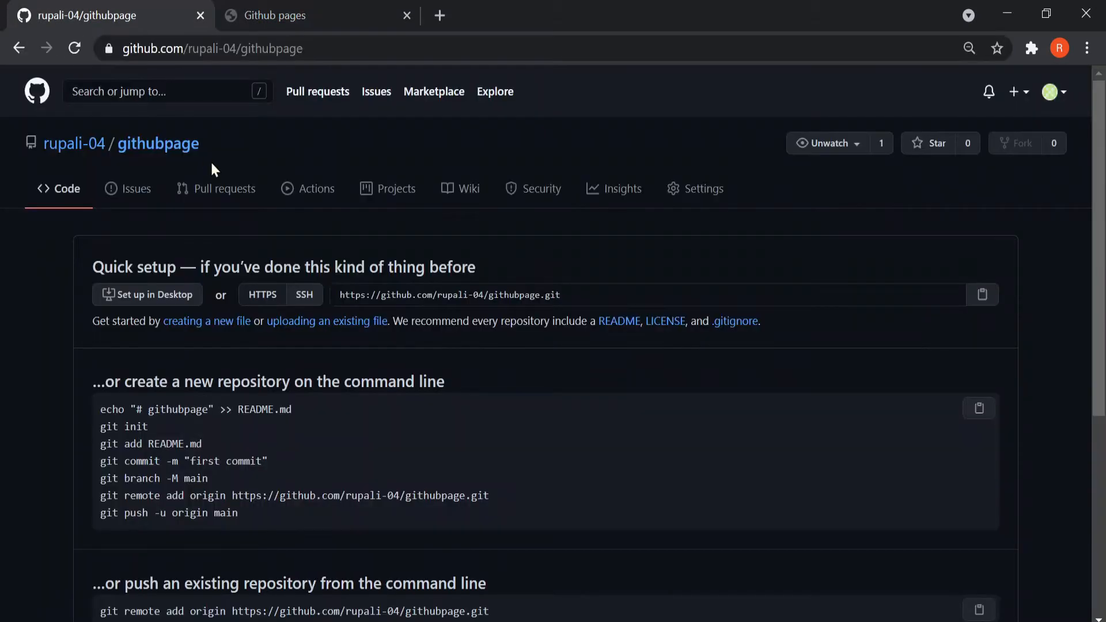
pyautogui.click(685, 196)
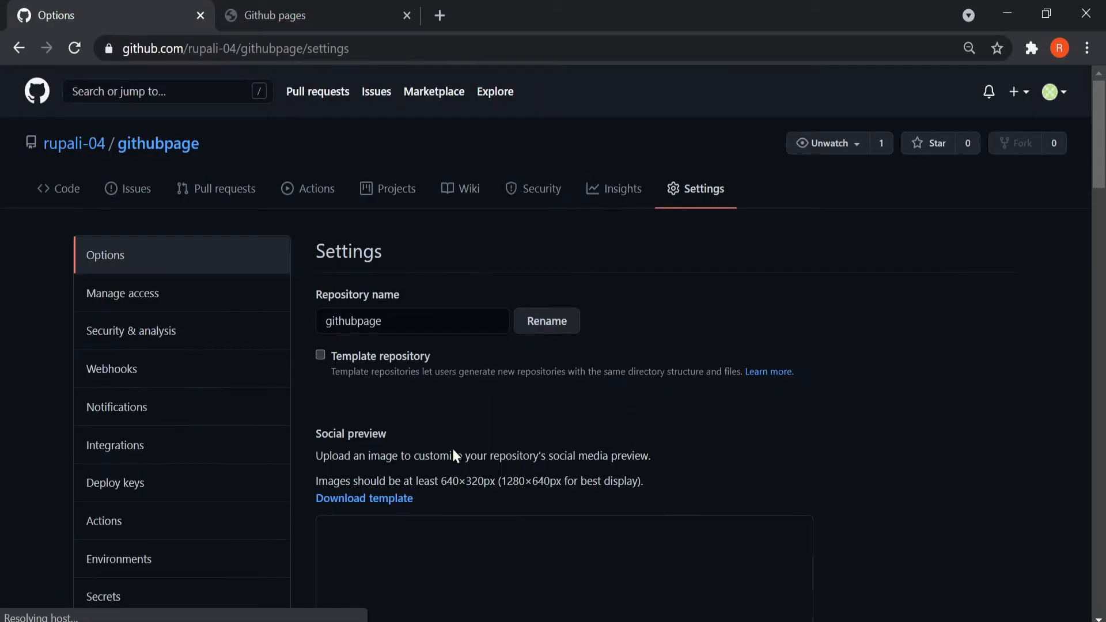
pyautogui.scroll(-8, 528, 437)
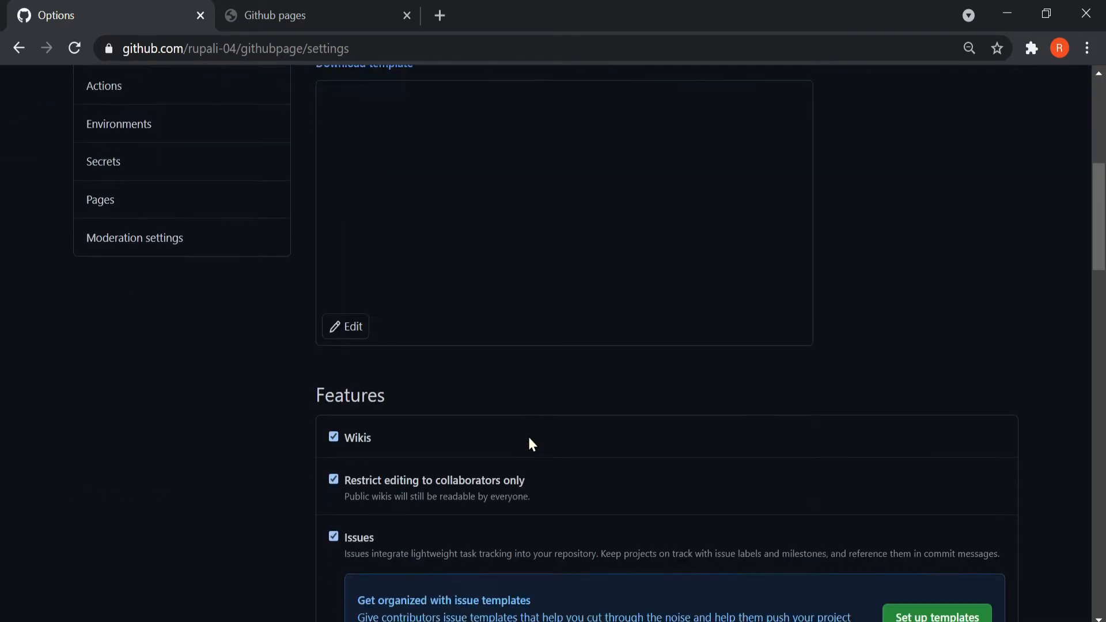
pyautogui.scroll(-10, 529, 438)
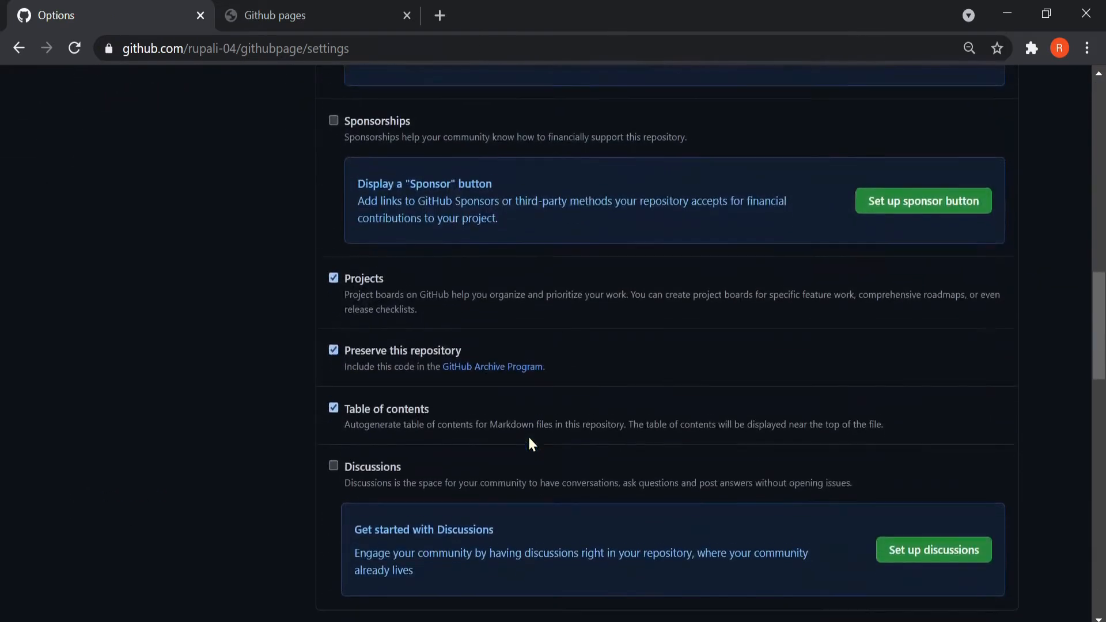
pyautogui.scroll(-12, 529, 439)
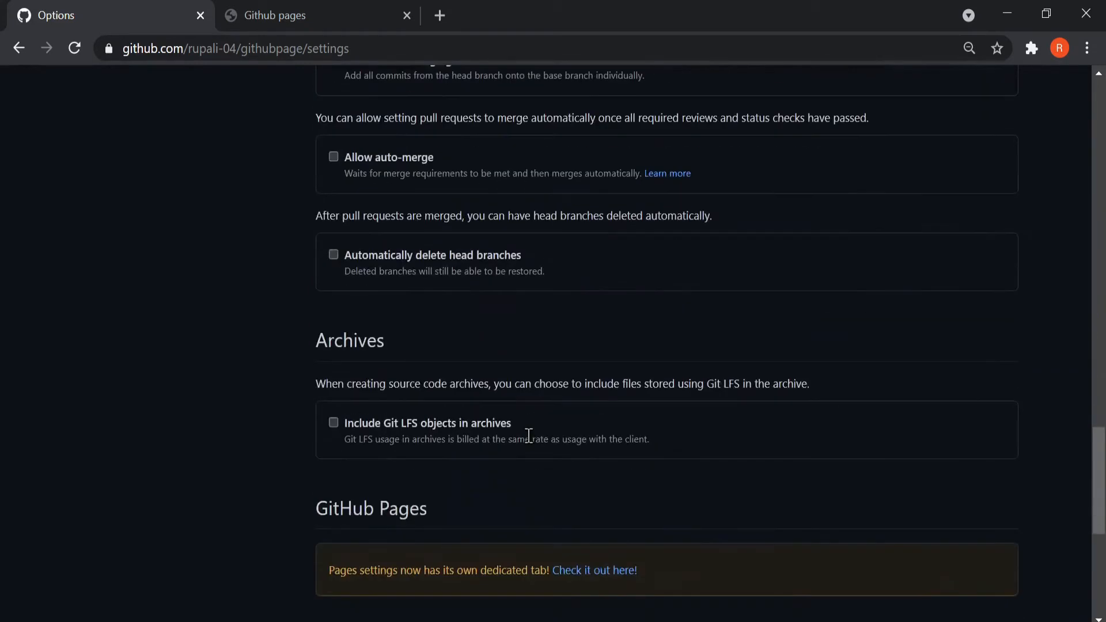
pyautogui.scroll(-6, 529, 436)
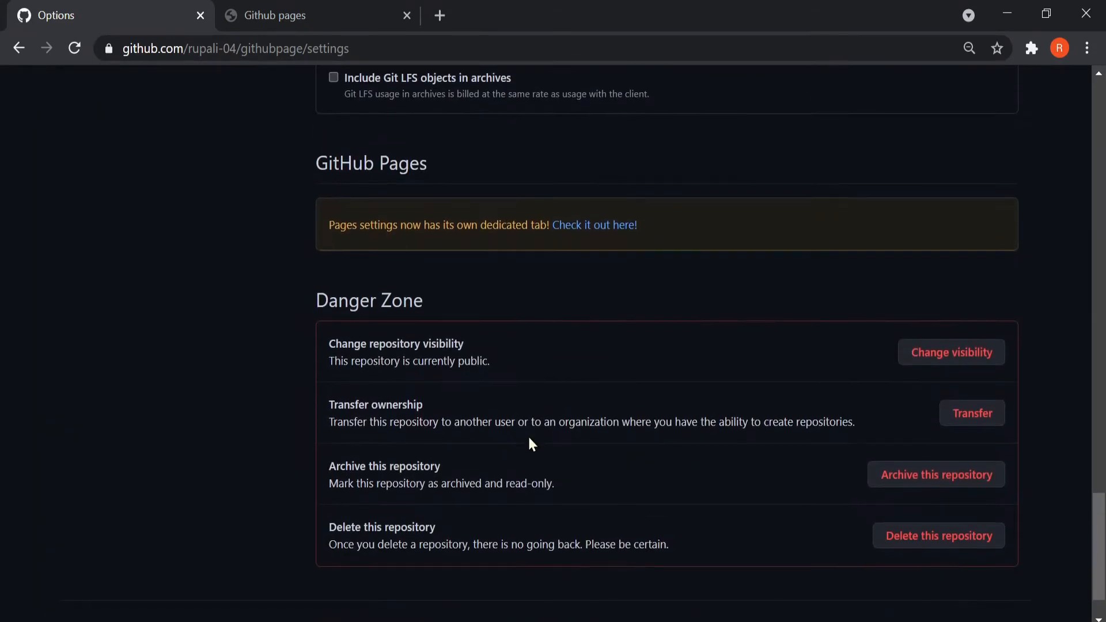
pyautogui.scroll(2, 530, 438)
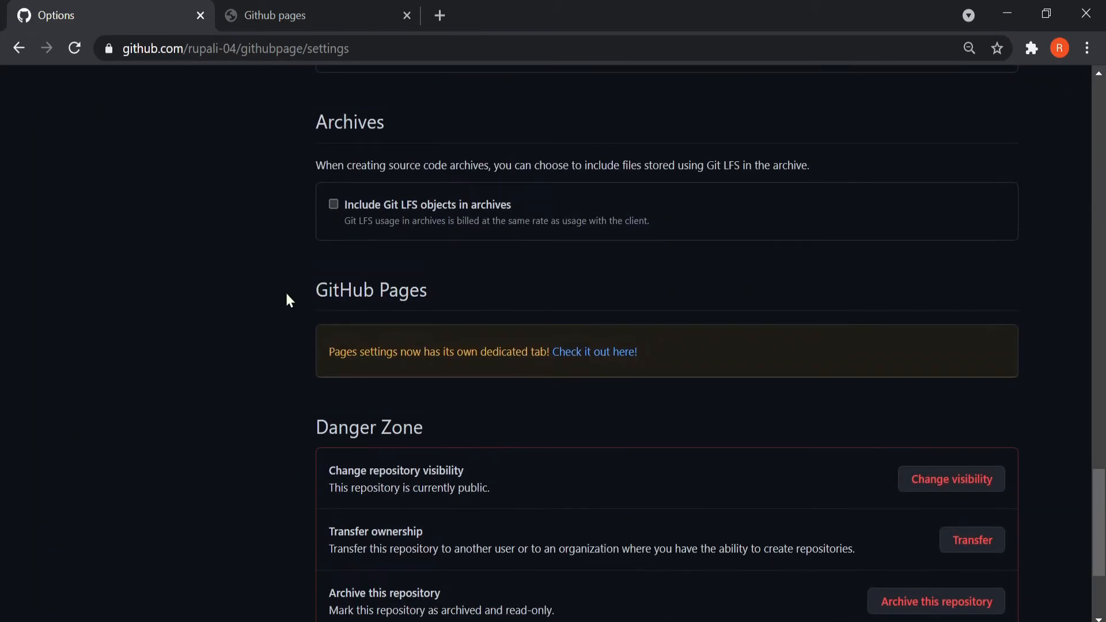
pyautogui.moveTo(285, 292); pyautogui.dragTo(440, 295)
pyautogui.click(463, 295)
pyautogui.scroll(10, 720, 311)
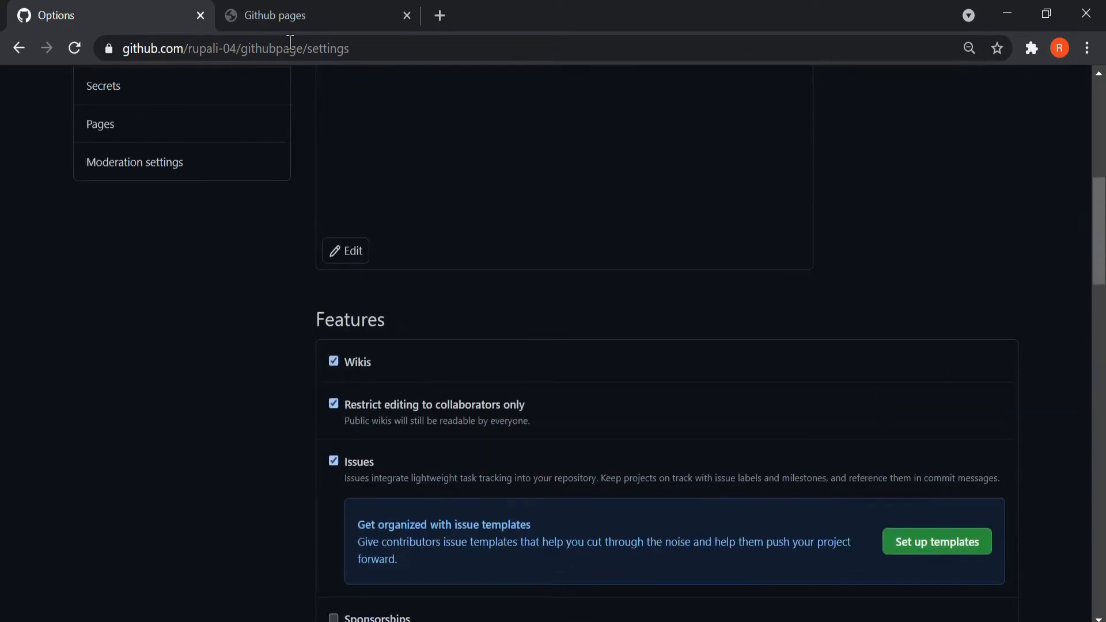
# - Check the local site preview, switch to Visual Studio Code and review the markup in index.html
pyautogui.click(251, 14)
pyautogui.click(355, 177)
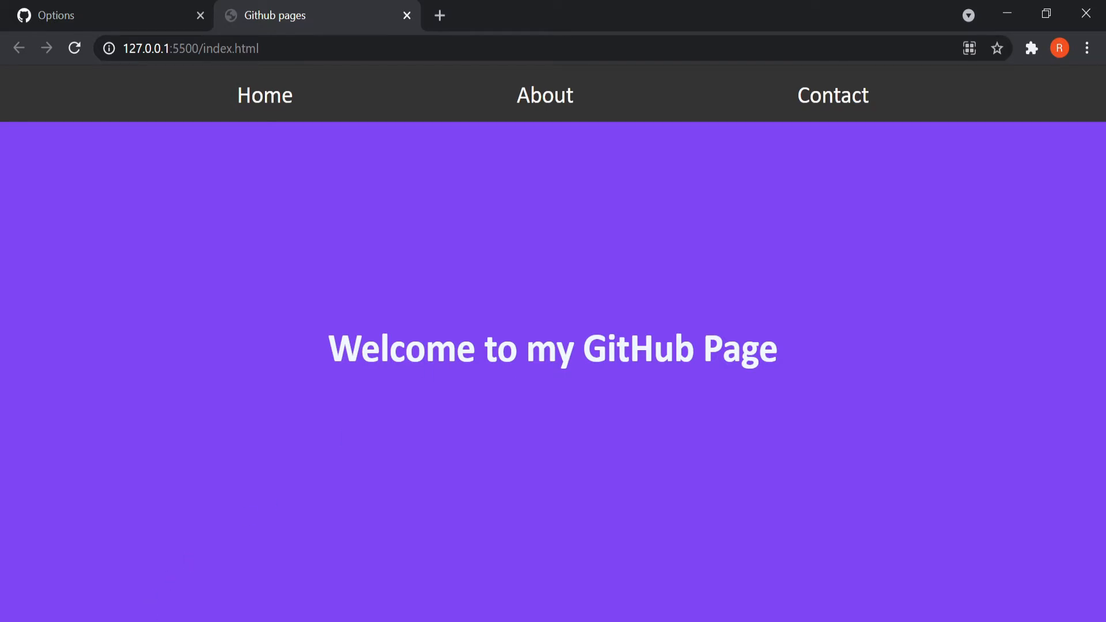
pyautogui.click(141, 621)
pyautogui.click(67, 79)
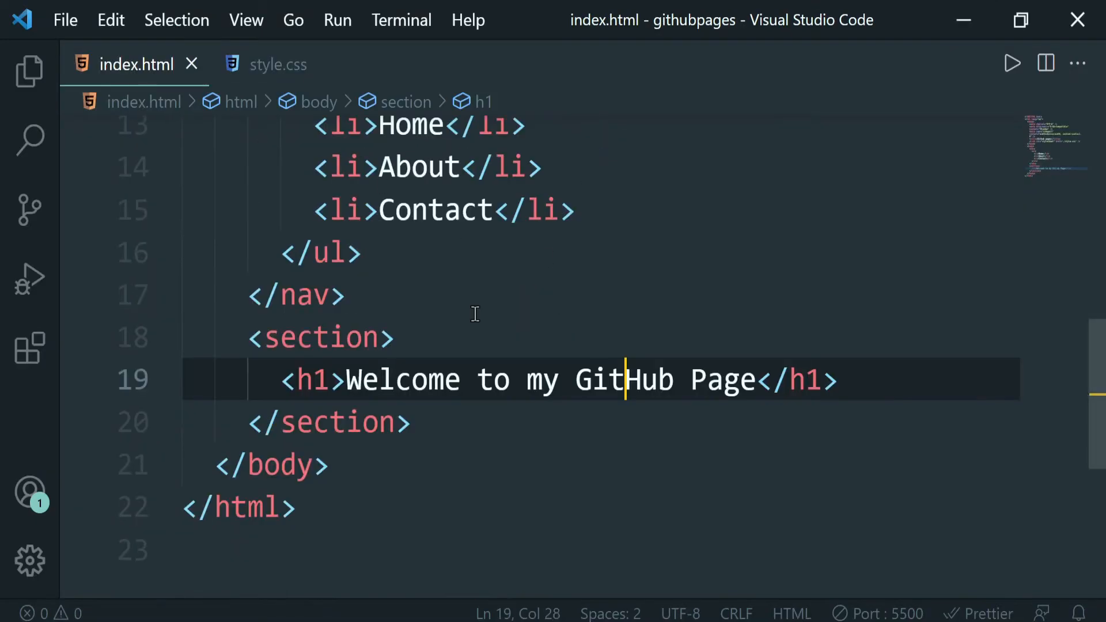
pyautogui.scroll(5, 474, 311)
pyautogui.click(964, 19)
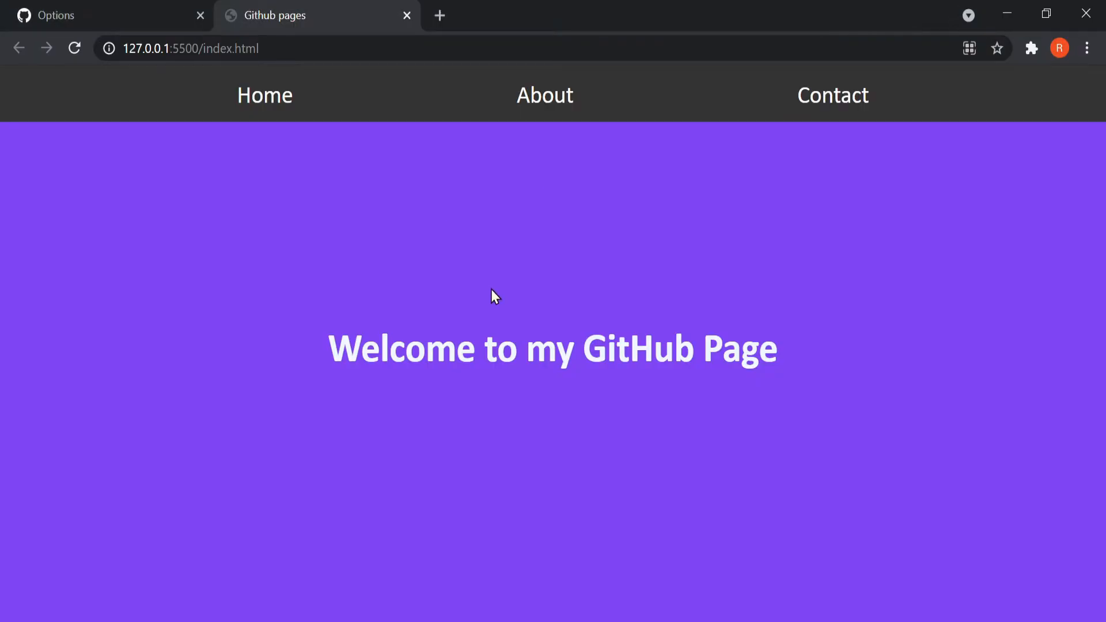
pyautogui.click(150, 621)
pyautogui.scroll(-2, 563, 328)
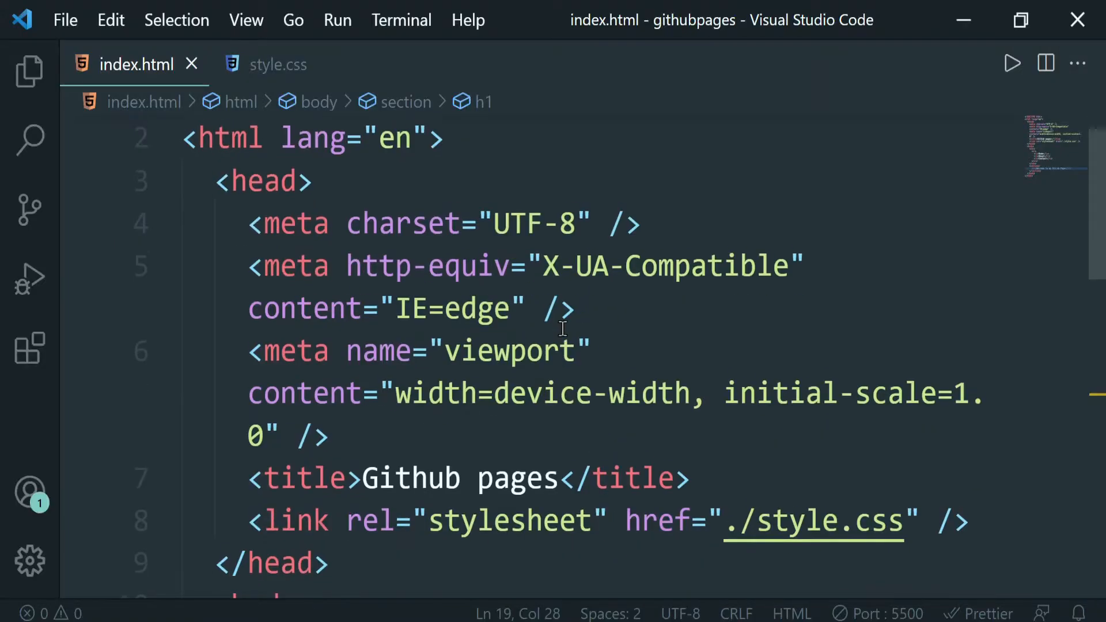
# - Show the project's file list and initialise a Git repository by running git init in a new terminal
pyautogui.click(27, 69)
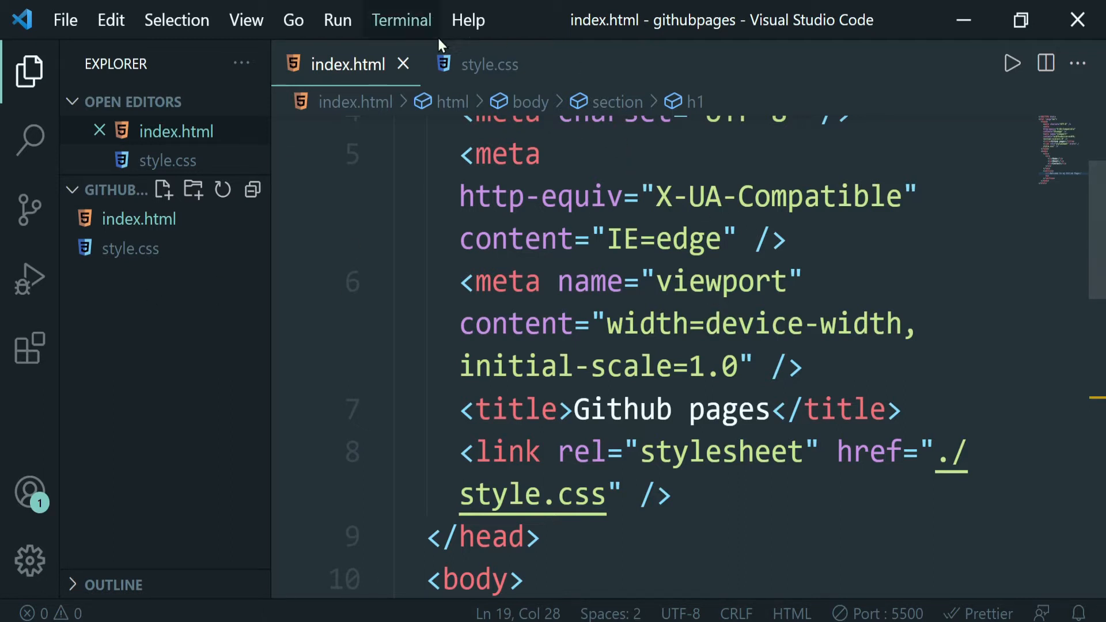
pyautogui.click(398, 19)
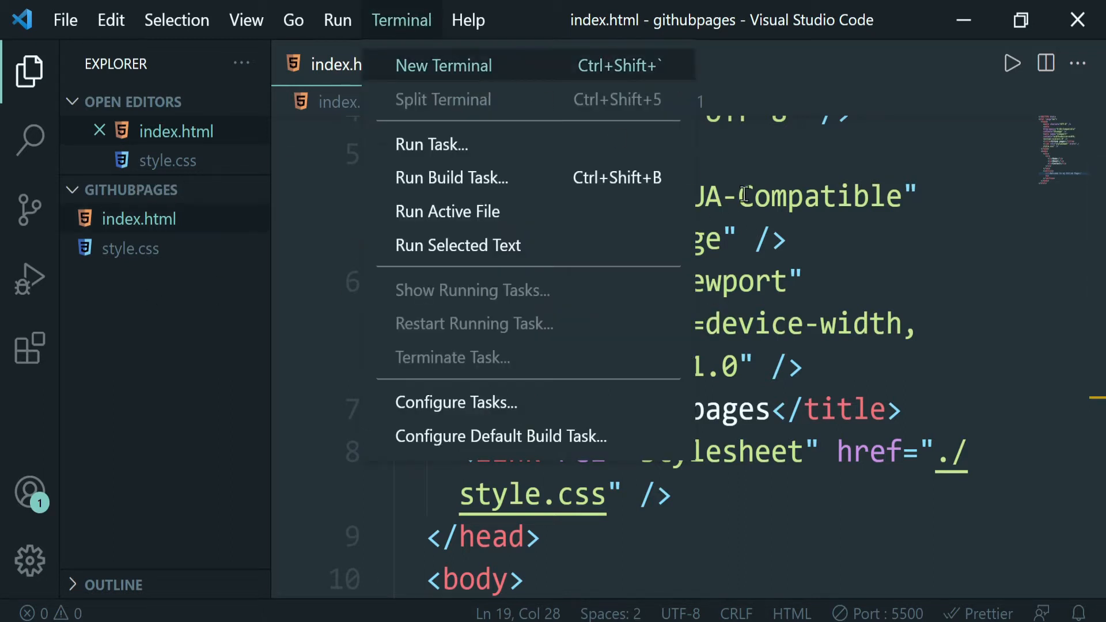
pyautogui.click(467, 68)
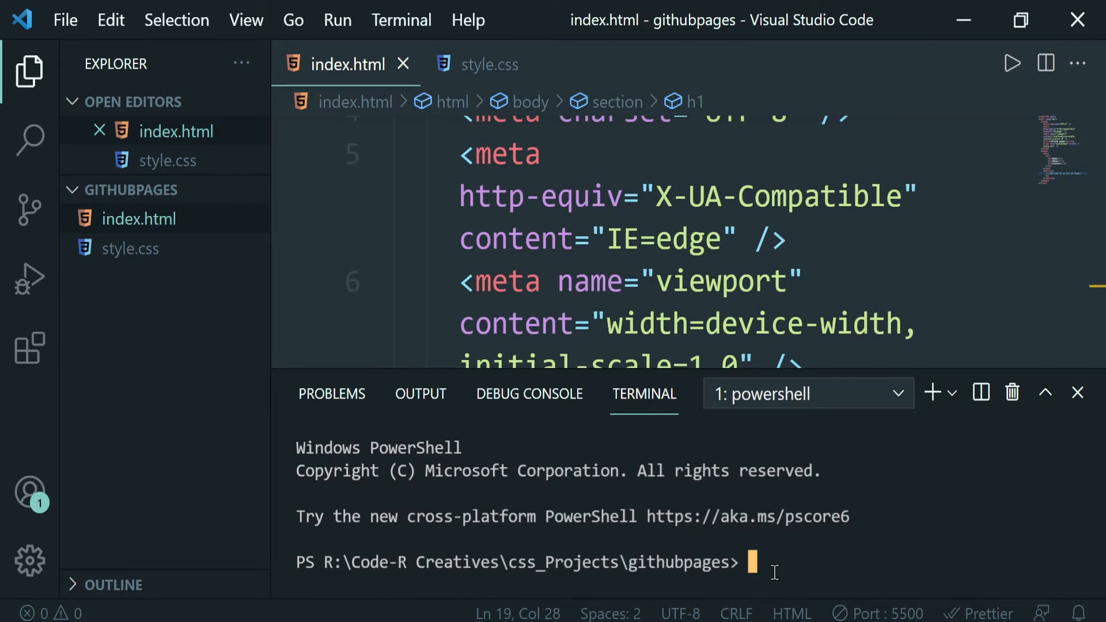
pyautogui.write('git ')
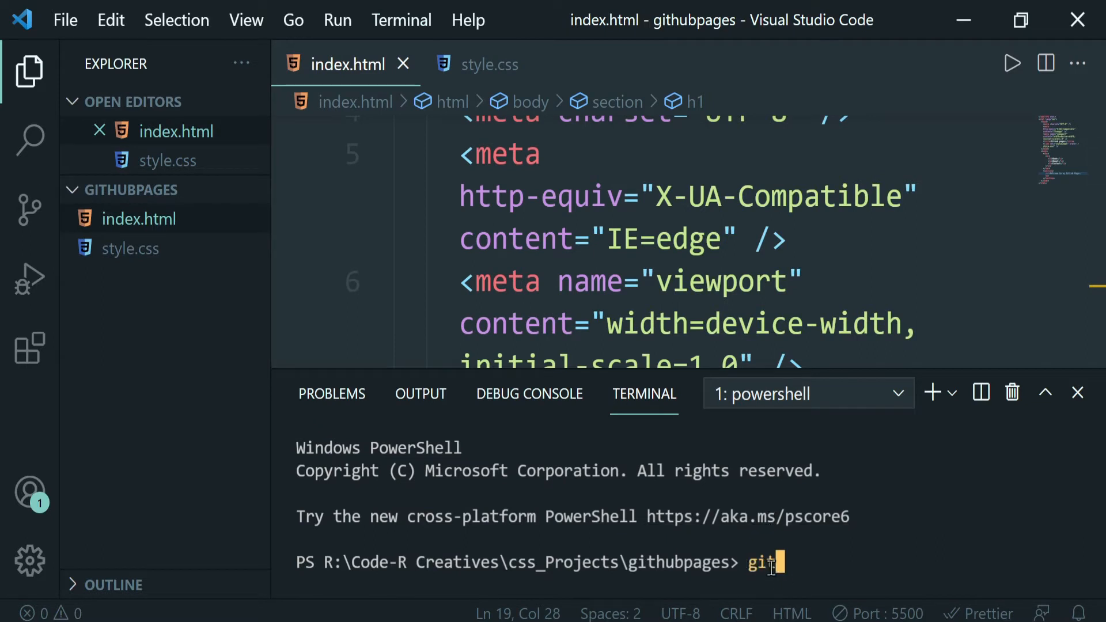
pyautogui.write('init')
pyautogui.press('Return')
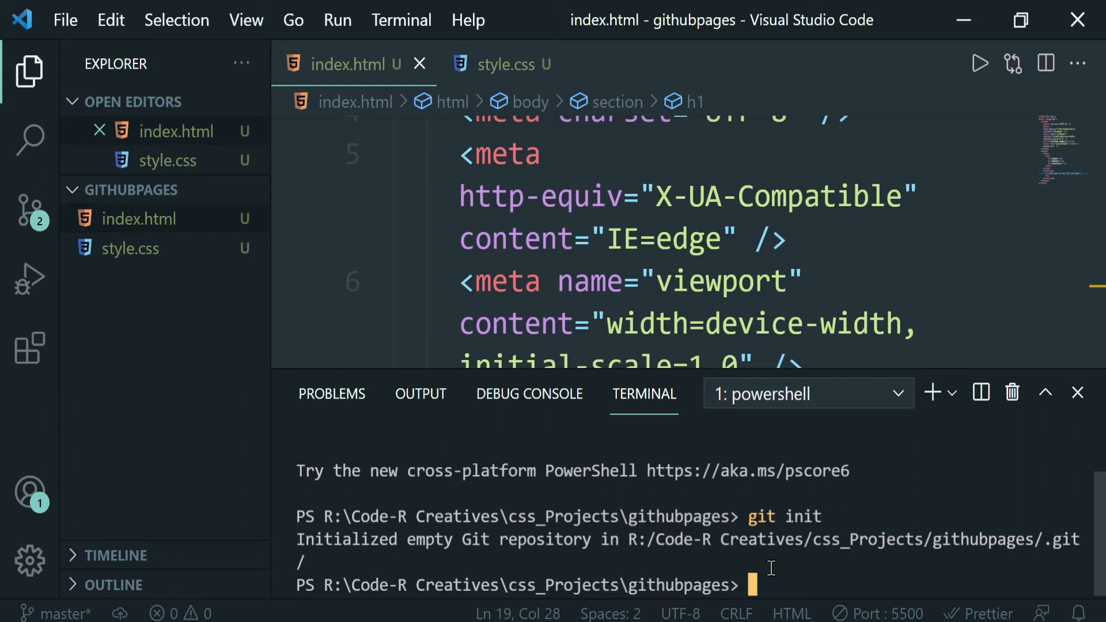
# - Look through the index.html markup and enlarge the terminal area to about half of the editor height
pyautogui.scroll(2, 614, 238)
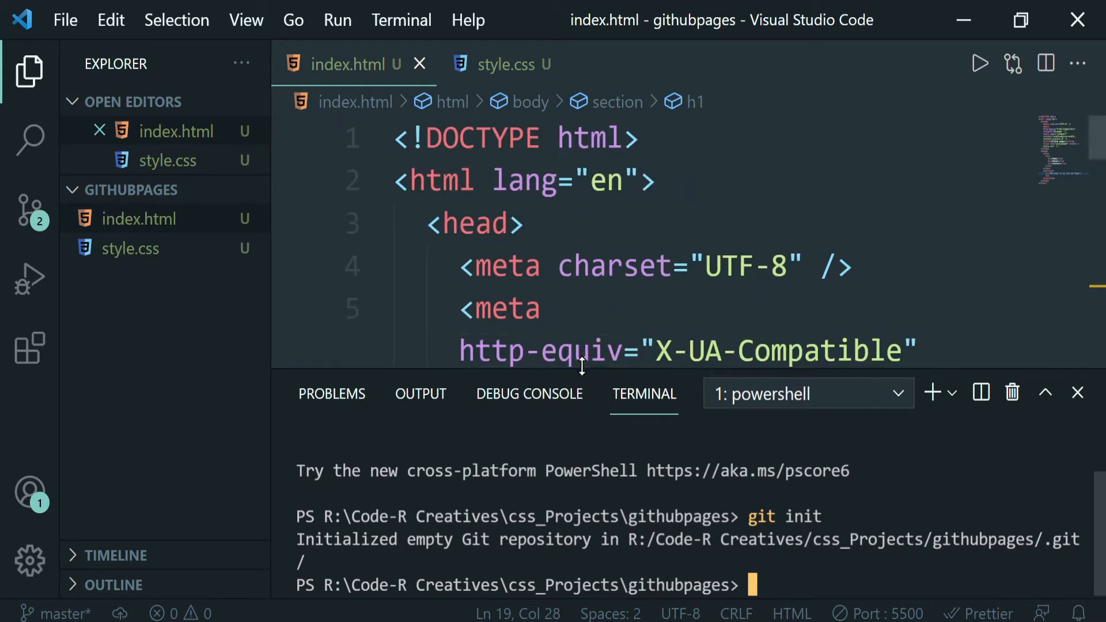
pyautogui.moveTo(583, 369); pyautogui.dragTo(605, 500)
pyautogui.scroll(-3, 689, 394)
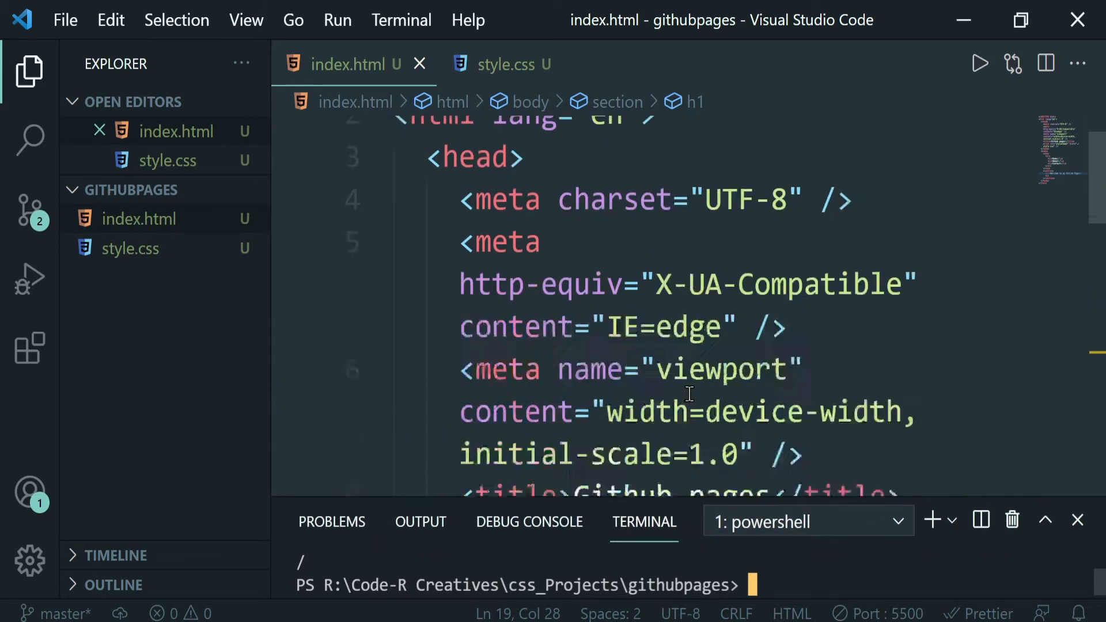
pyautogui.scroll(-2, 719, 365)
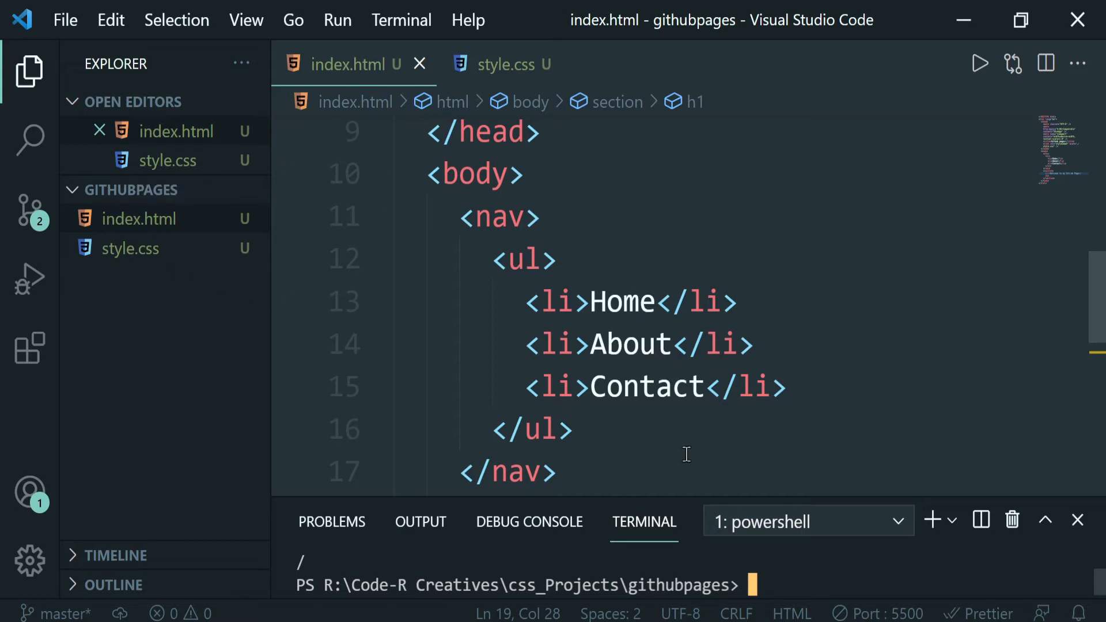
pyautogui.moveTo(682, 498); pyautogui.dragTo(683, 324)
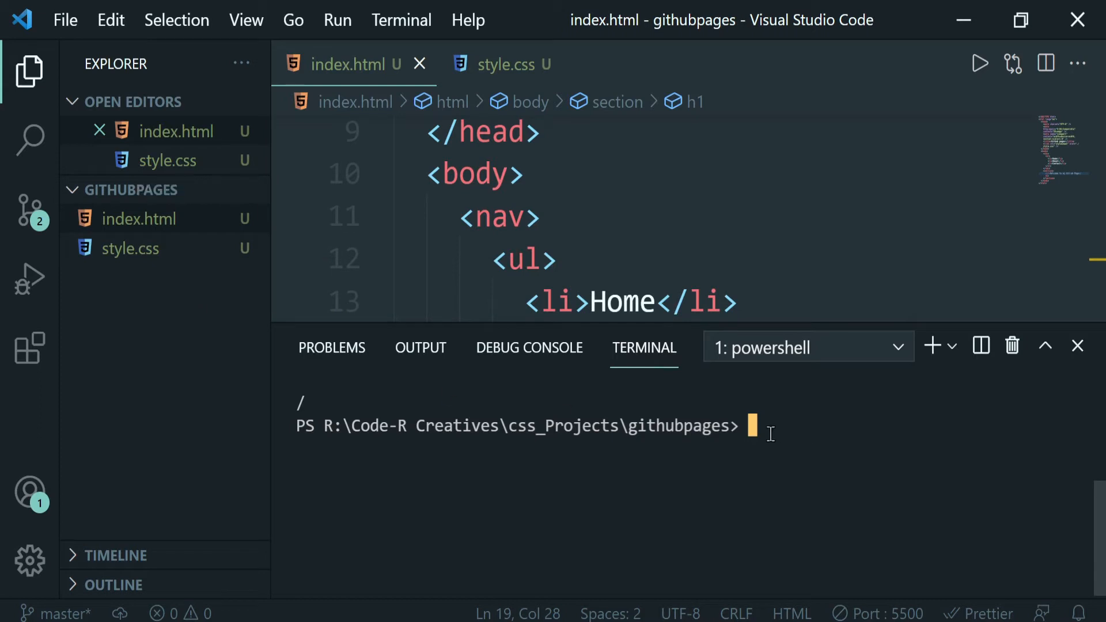
pyautogui.scroll(2, 738, 449)
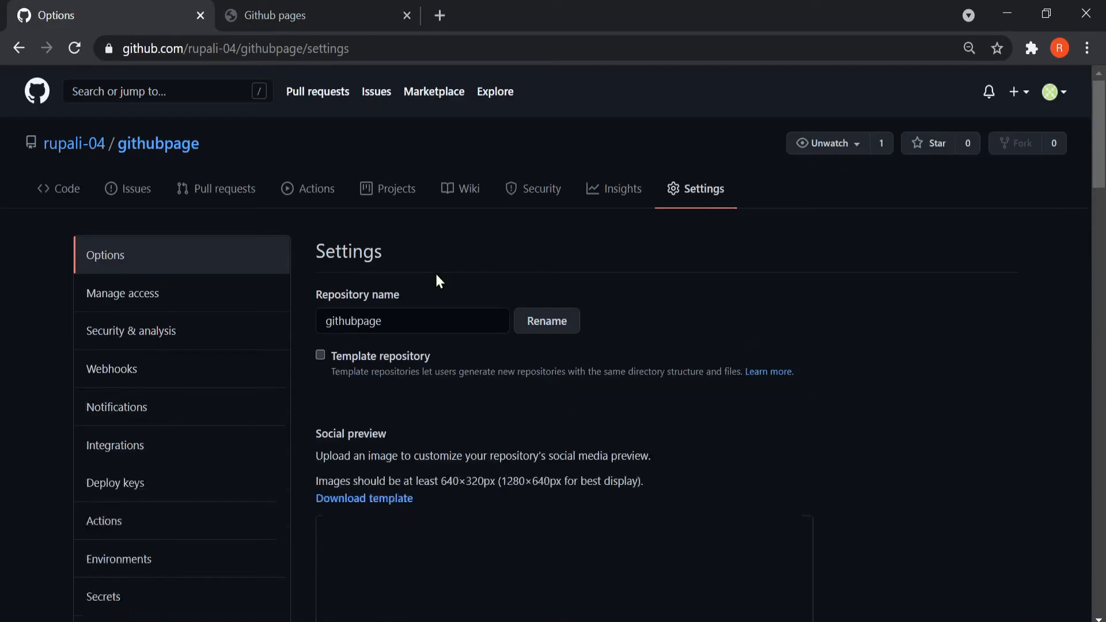
# - In Chrome, return to the githubpage repository's code page and examine the command-line setup instructions, highlighting the git commit -m "first commit" line
pyautogui.click(51, 199)
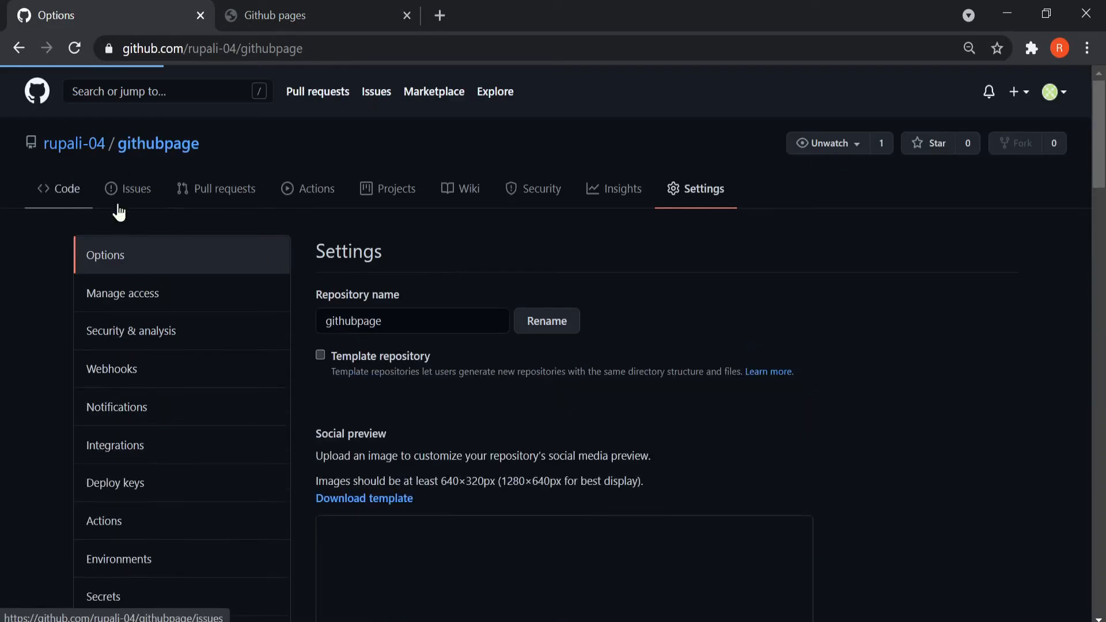
pyautogui.scroll(-2, 523, 400)
pyautogui.scroll(2, 523, 400)
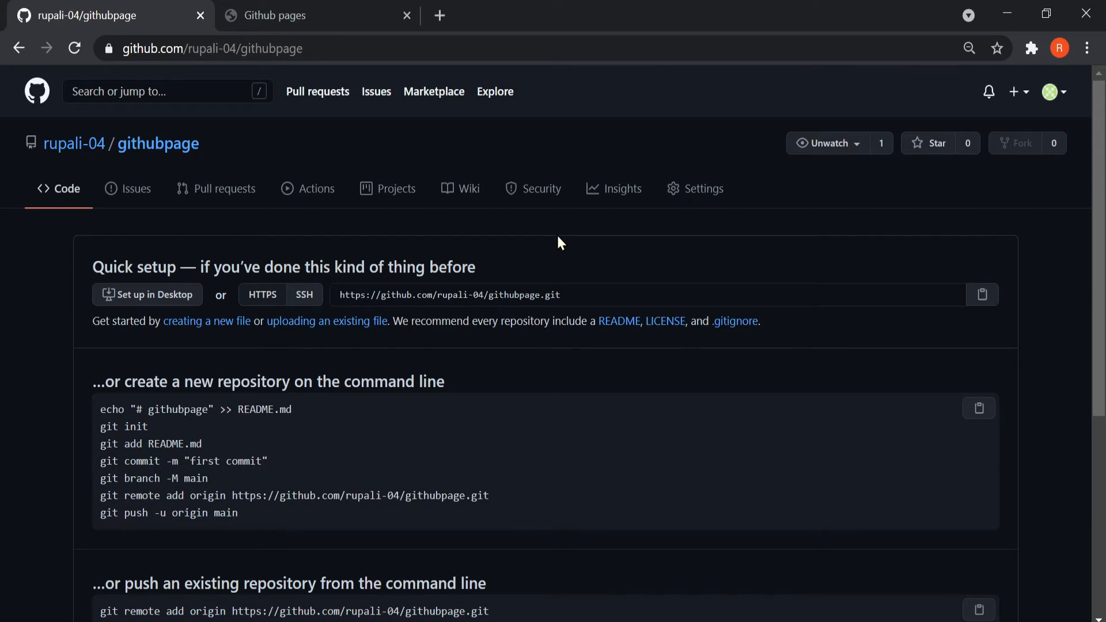
pyautogui.scroll(-1, 557, 242)
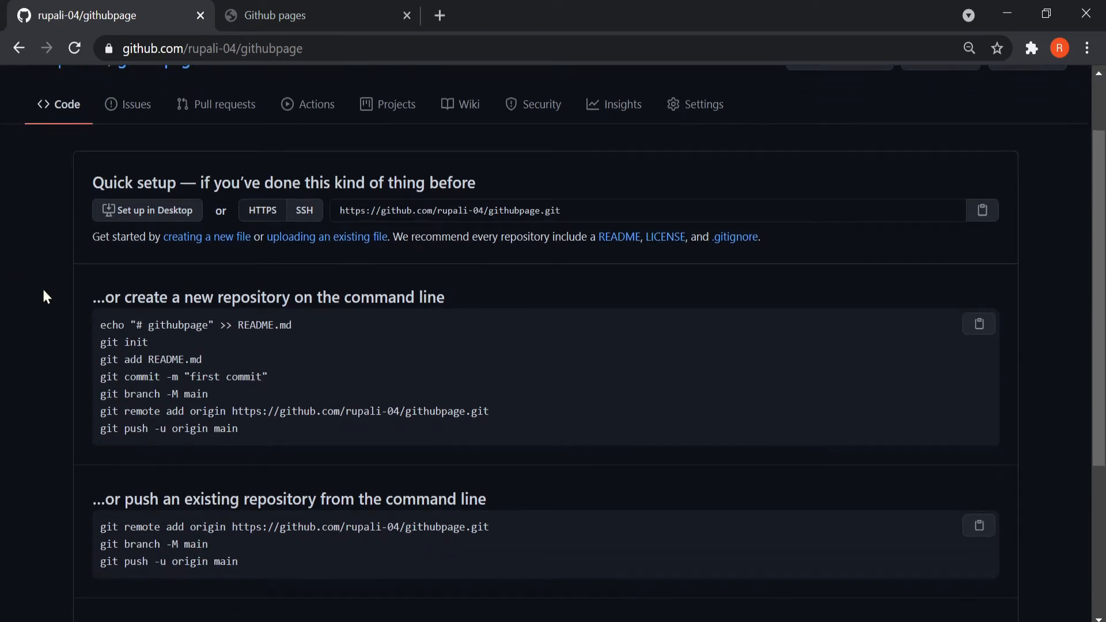
pyautogui.scroll(-2, 44, 291)
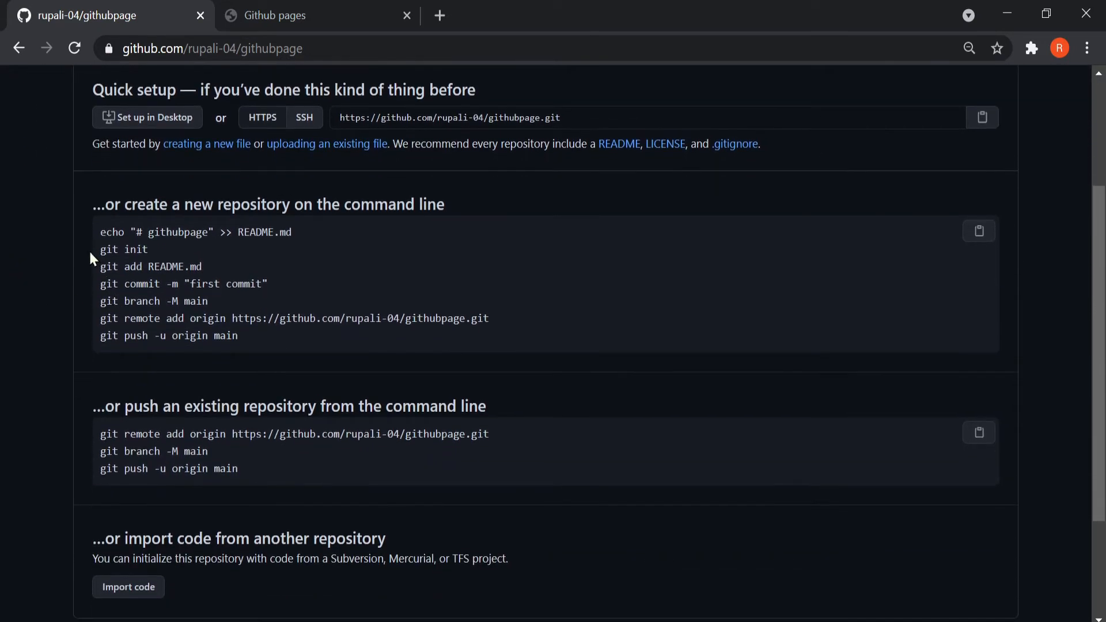
pyautogui.moveTo(96, 286); pyautogui.dragTo(275, 291)
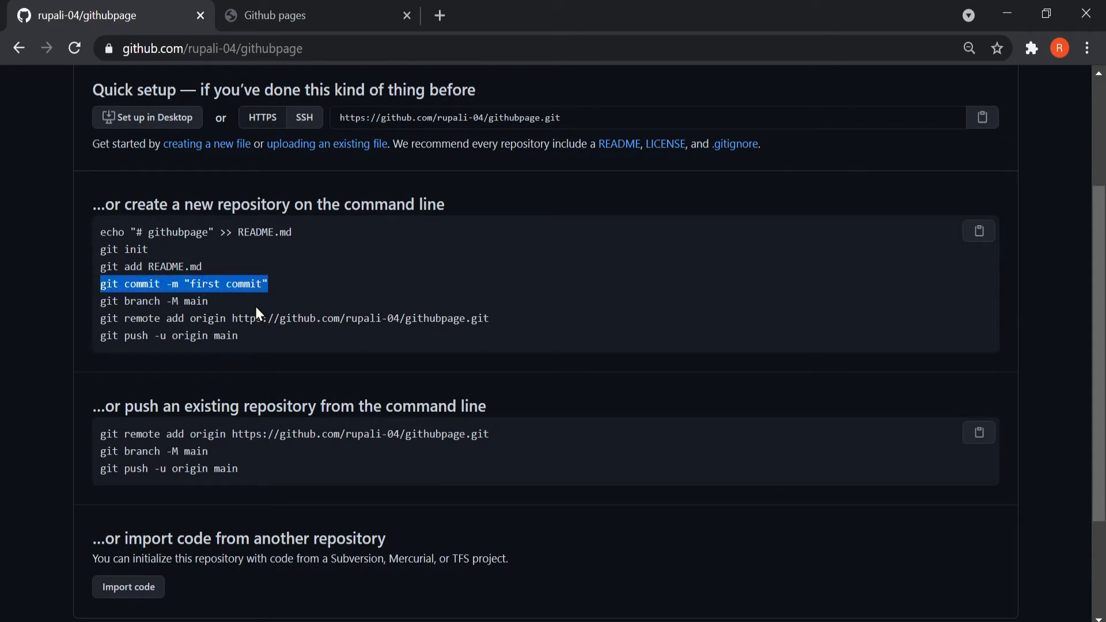
# - Switch to Visual Studio Code, collapse the open editors list and stage all project files with git add
pyautogui.hotkey('alt', 'Tab')
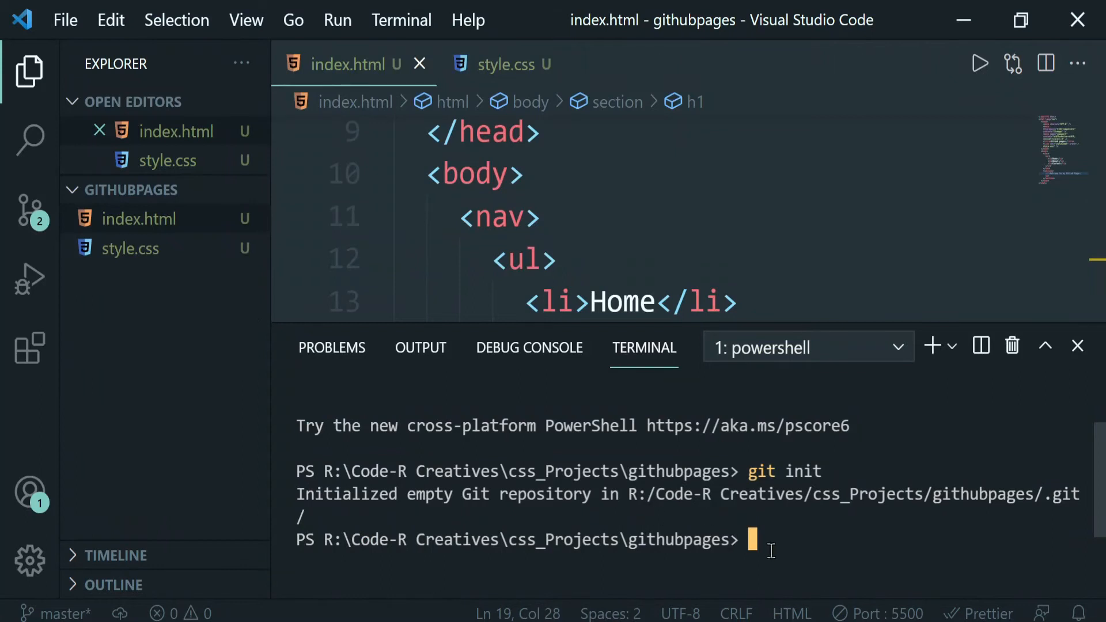
pyautogui.hotkey('ctrl', 'l')
pyautogui.write('git add .')
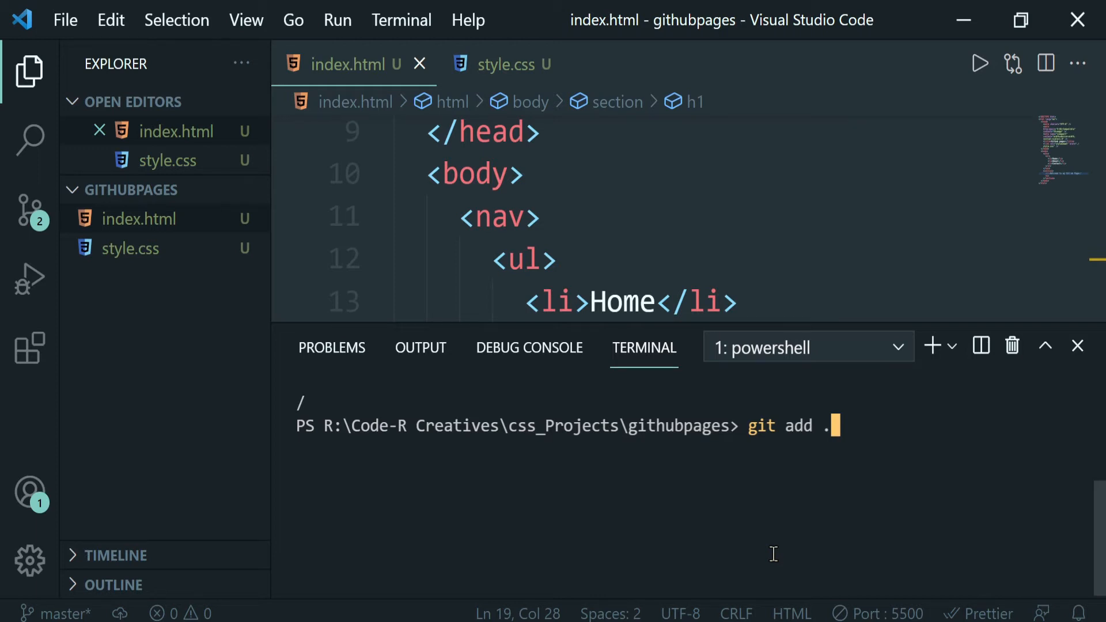
pyautogui.click(89, 194)
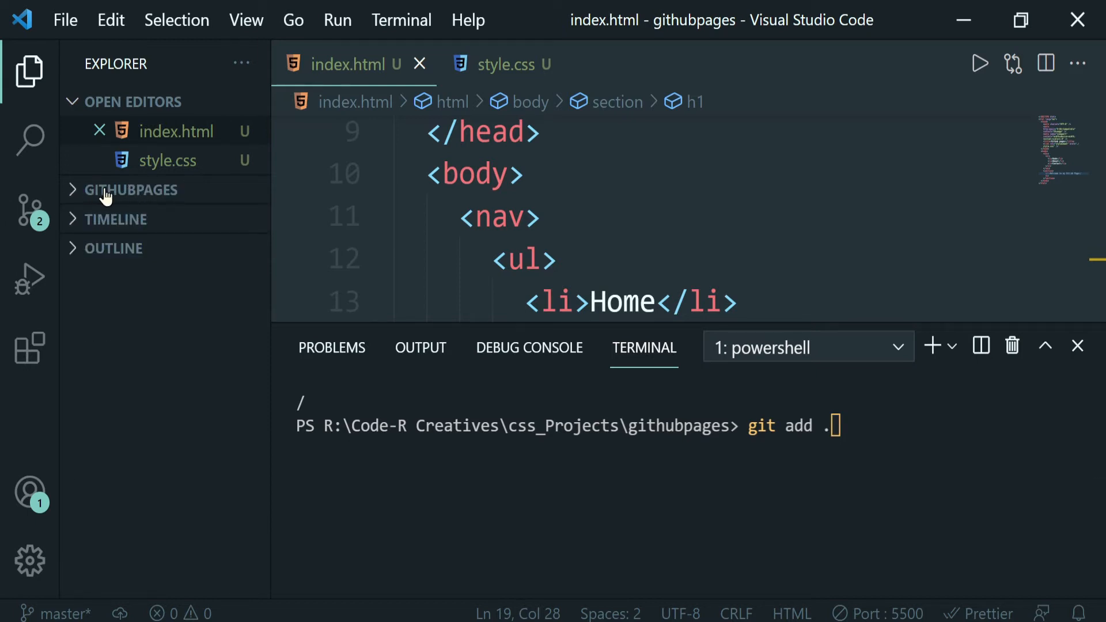
pyautogui.click(72, 191)
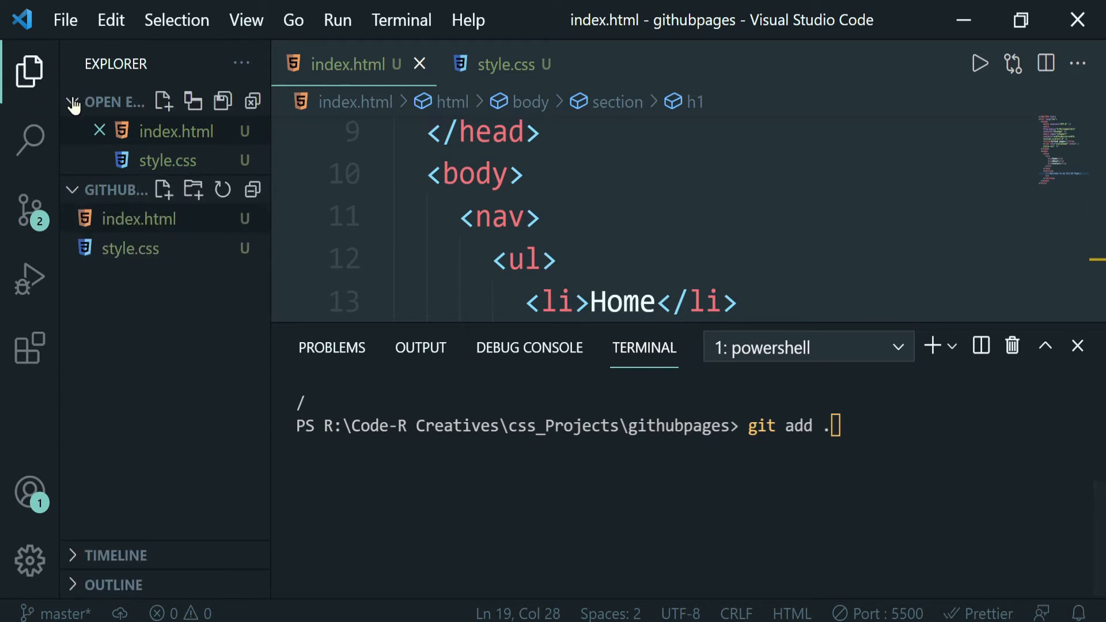
pyautogui.click(92, 102)
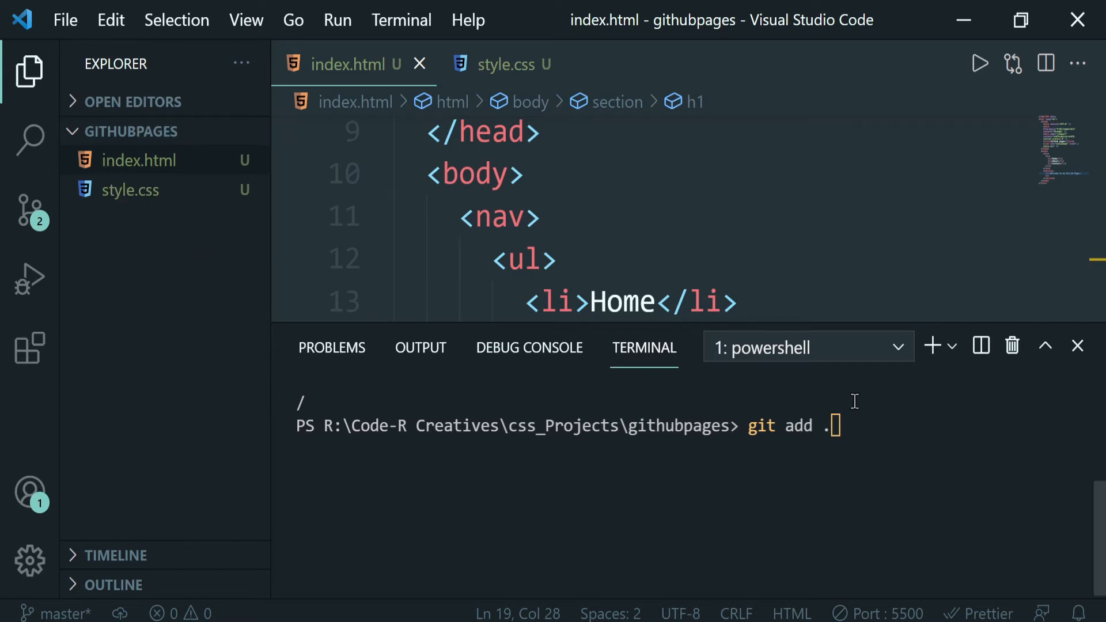
pyautogui.click(859, 429)
pyautogui.press('Return')
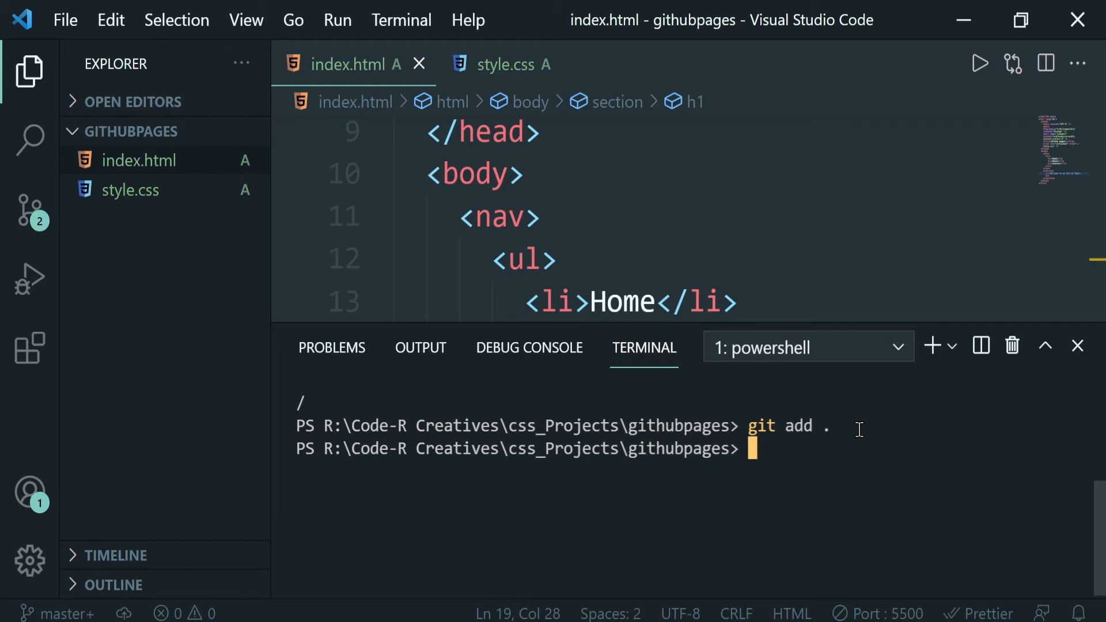
# - Run git status in the terminal and examine the new files listed under the changes to be committed
pyautogui.write('git ')
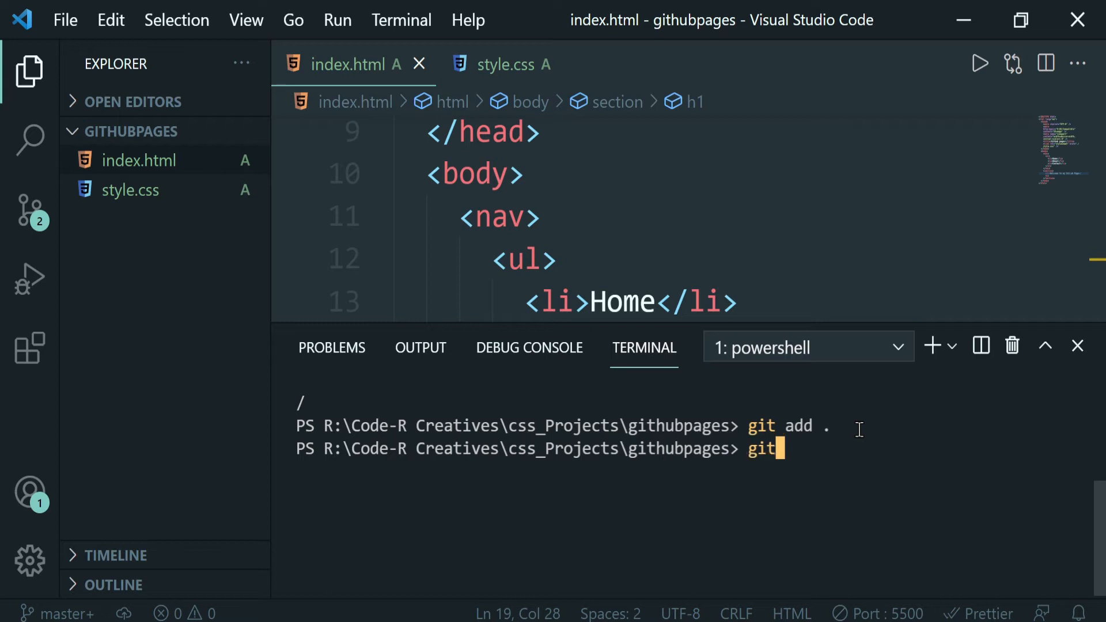
pyautogui.write('status')
pyautogui.press('Return')
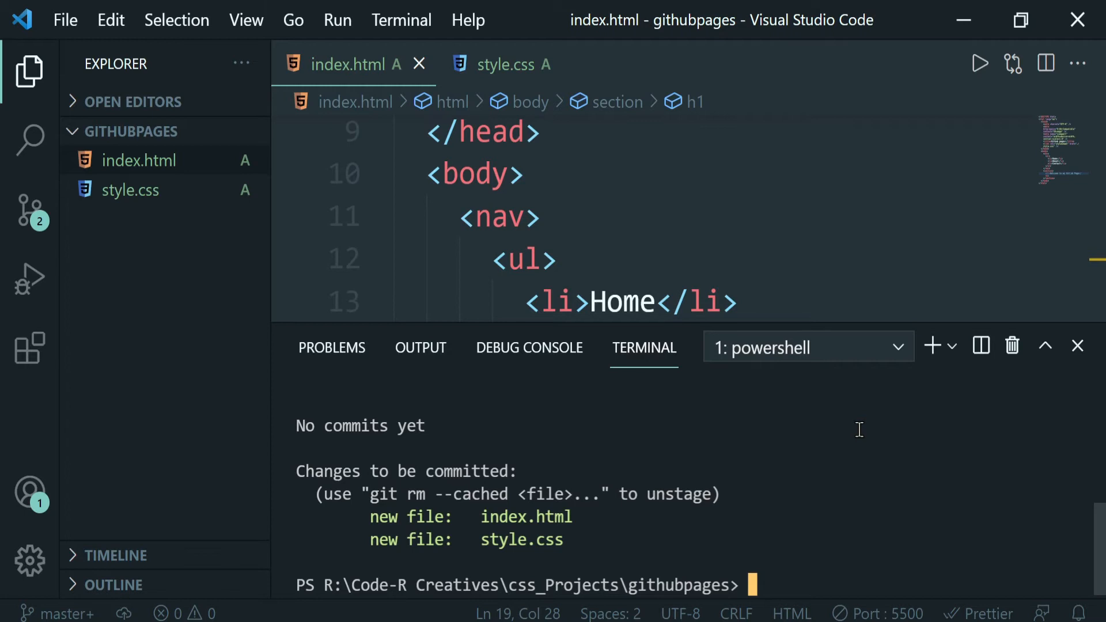
pyautogui.moveTo(349, 516); pyautogui.dragTo(603, 542)
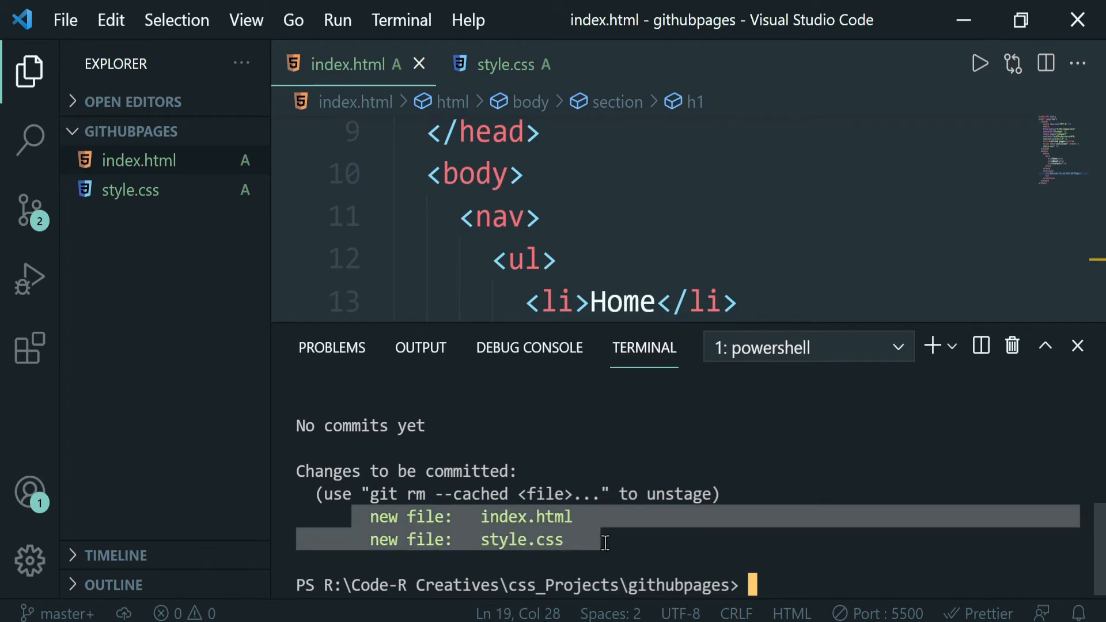
pyautogui.click(518, 515)
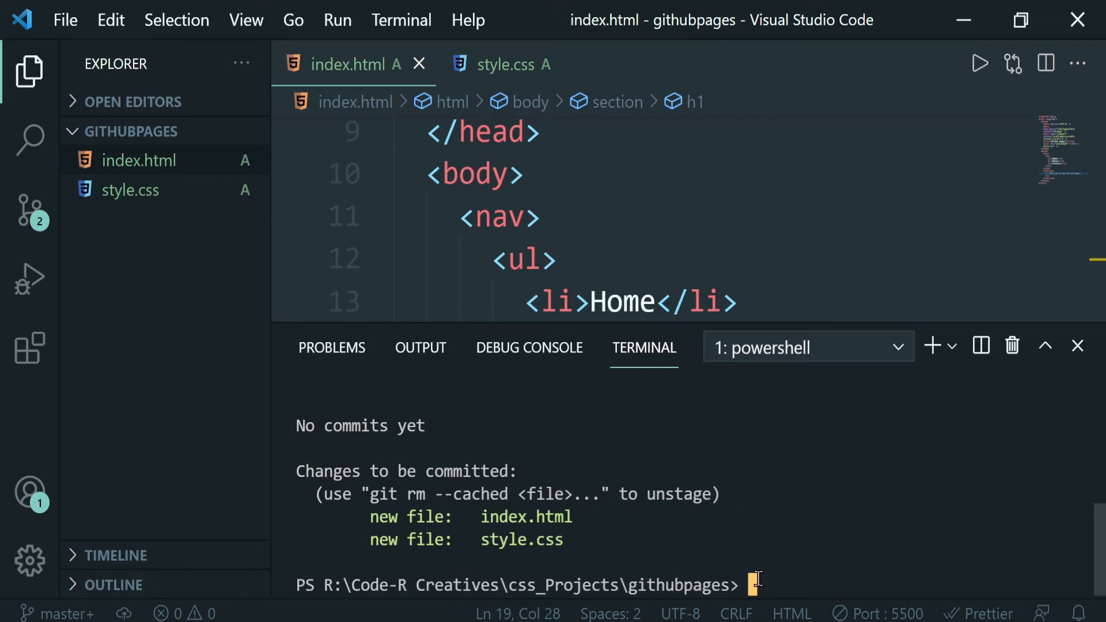
# - Commit the staged files with the message "intial" using git commit -m
pyautogui.write('git commit -')
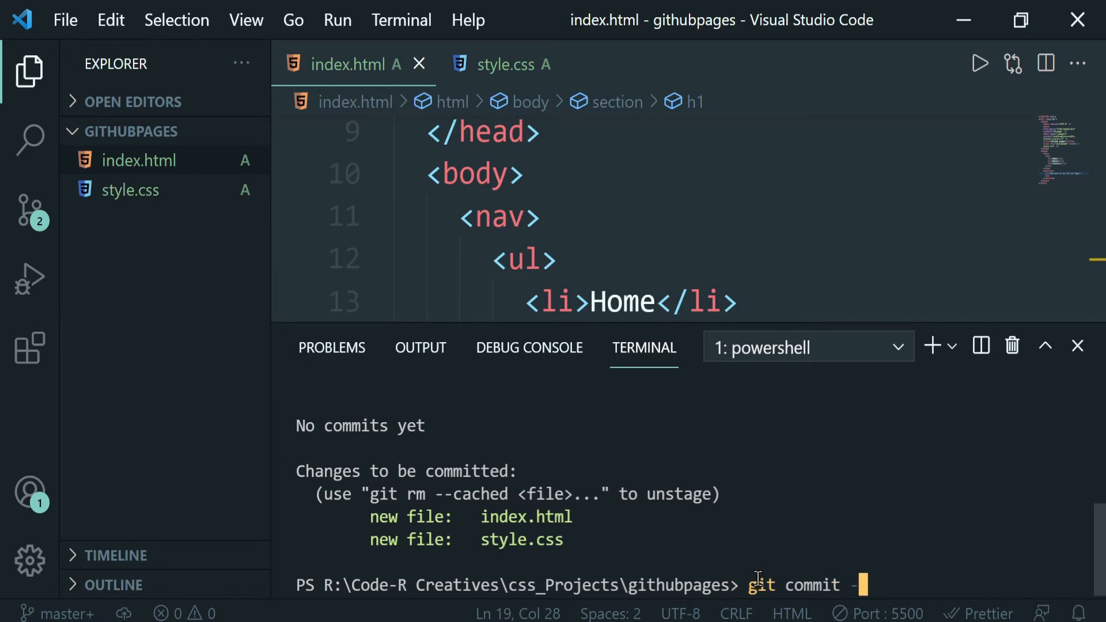
pyautogui.write('m "int')
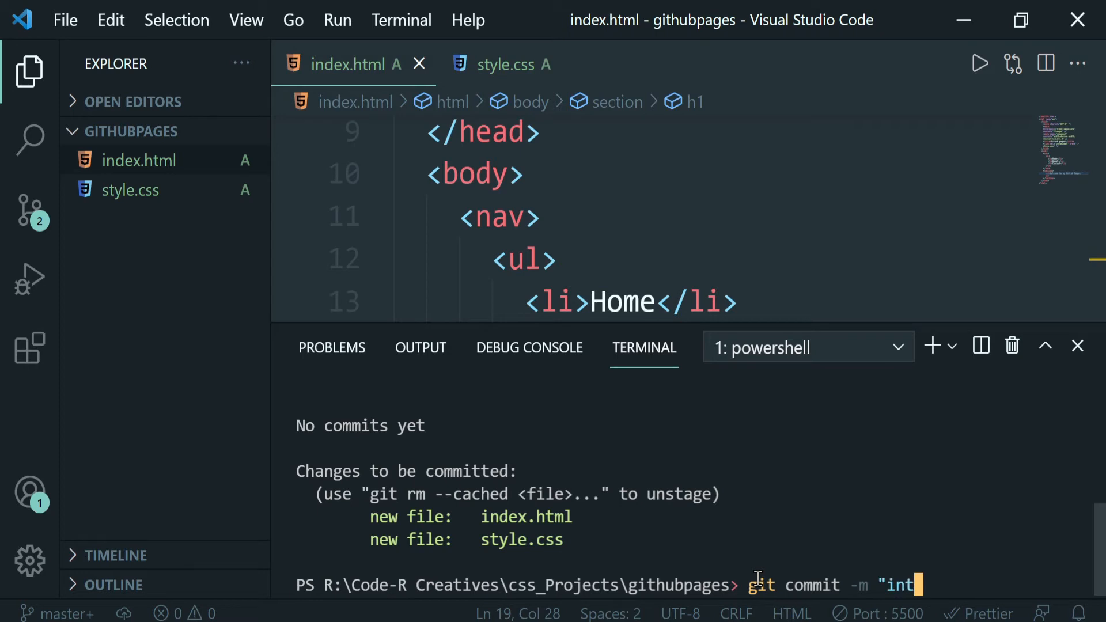
pyautogui.write('ial"')
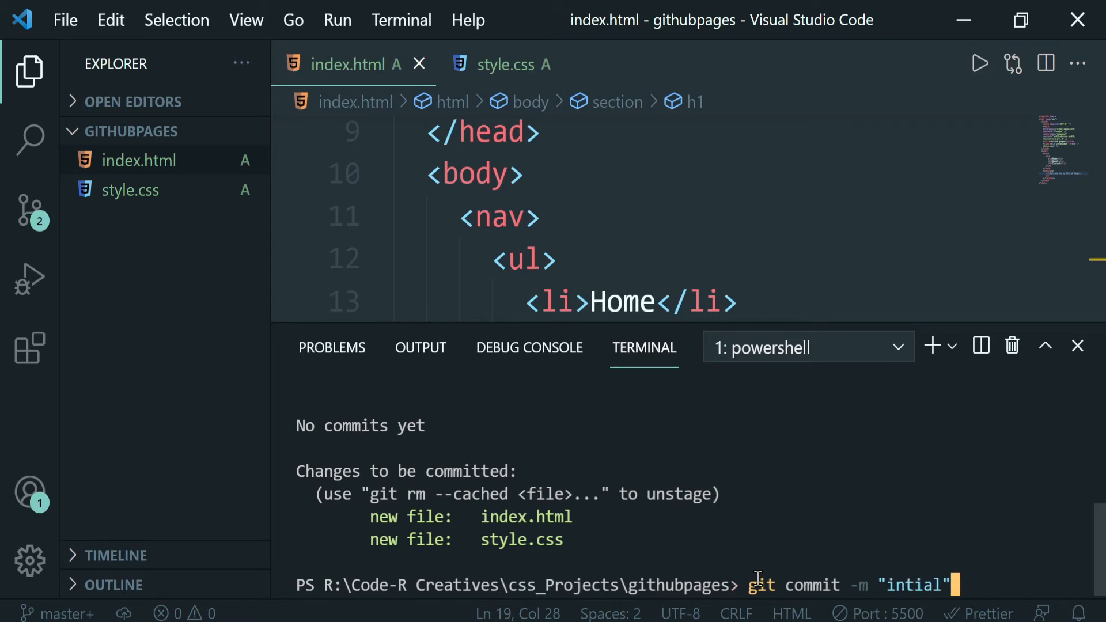
pyautogui.press('Return')
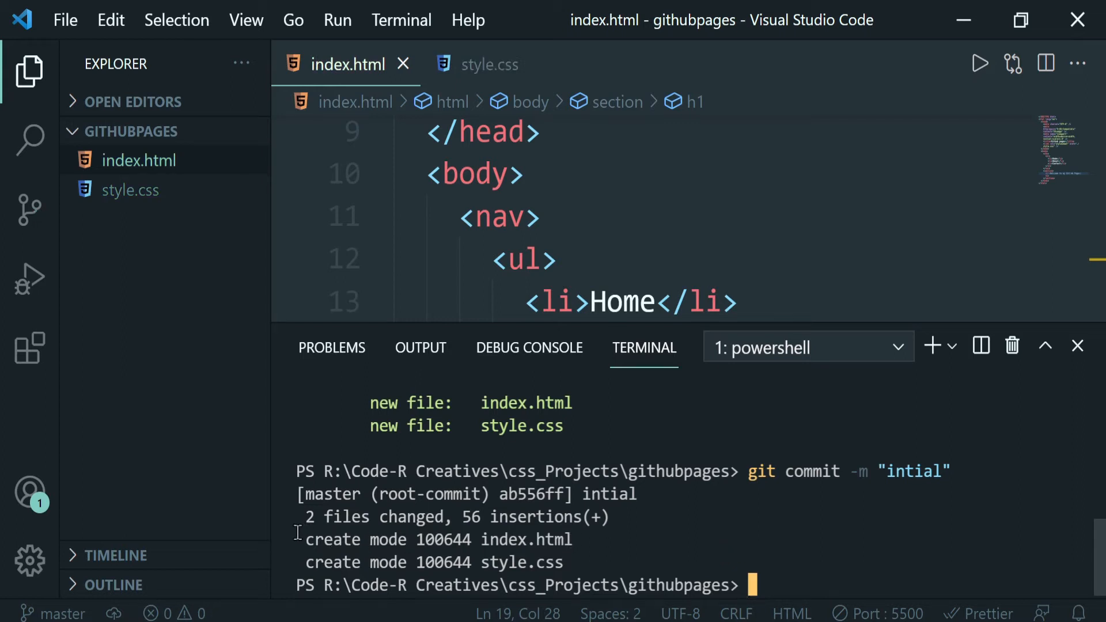
# - Examine the file entries in the commit output and check the working tree by running git status
pyautogui.moveTo(298, 539); pyautogui.dragTo(307, 539)
pyautogui.moveTo(581, 542); pyautogui.dragTo(469, 545)
pyautogui.moveTo(602, 559); pyautogui.dragTo(465, 558)
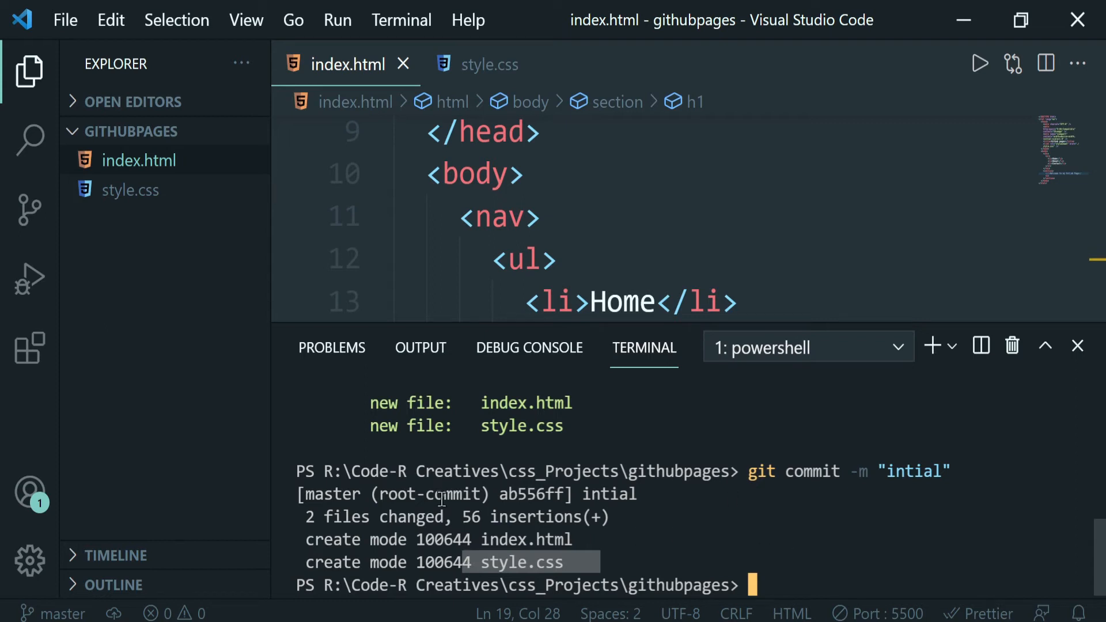
pyautogui.click(838, 486)
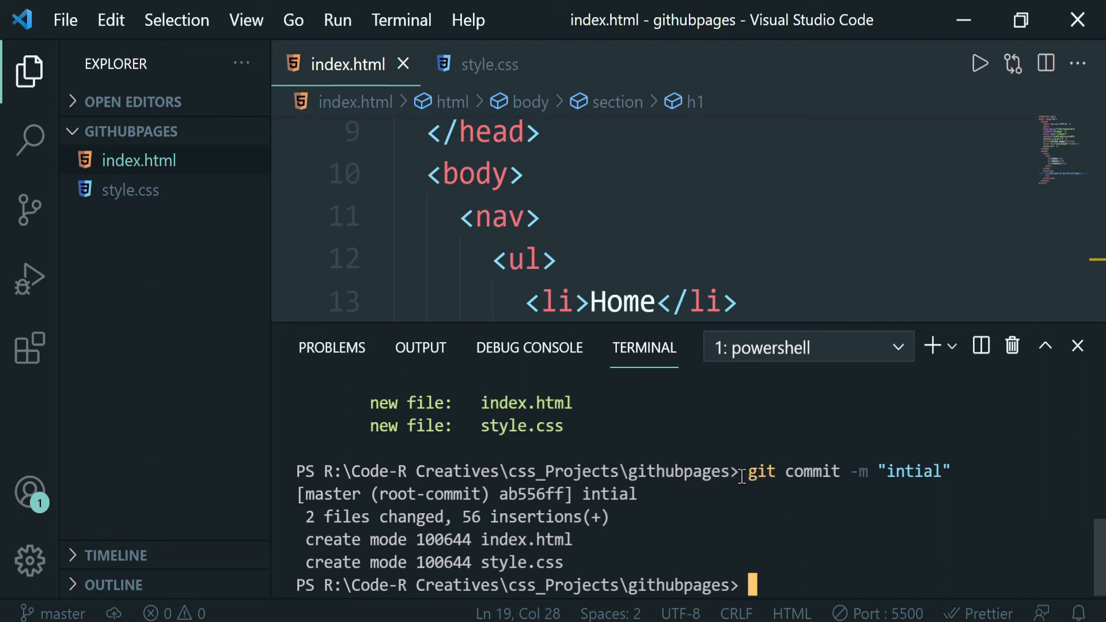
pyautogui.moveTo(490, 539); pyautogui.dragTo(651, 551)
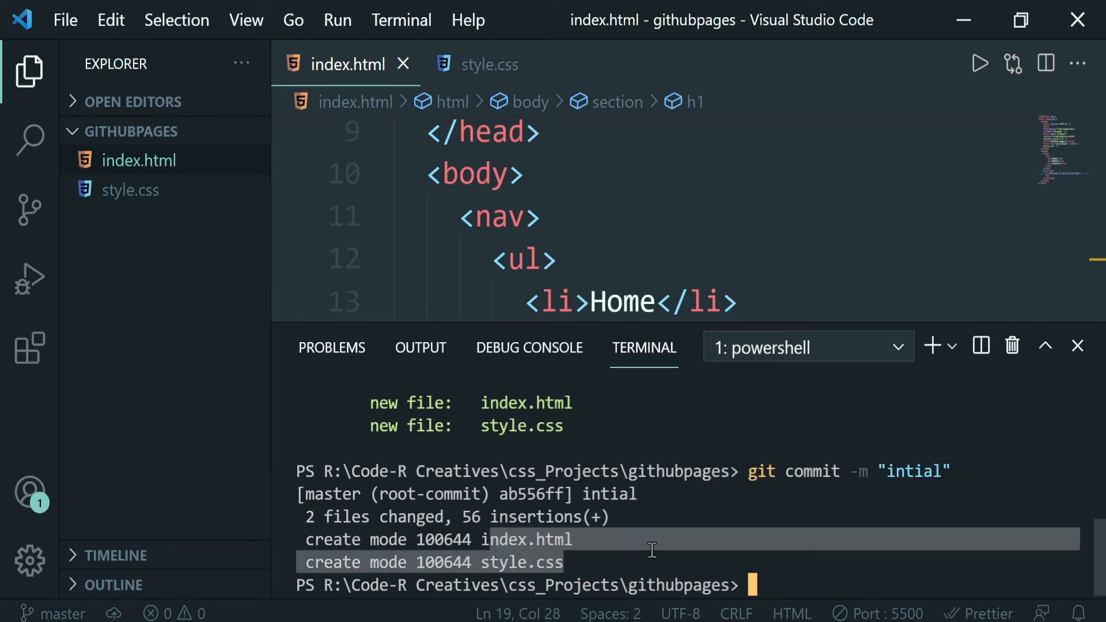
pyautogui.click(807, 562)
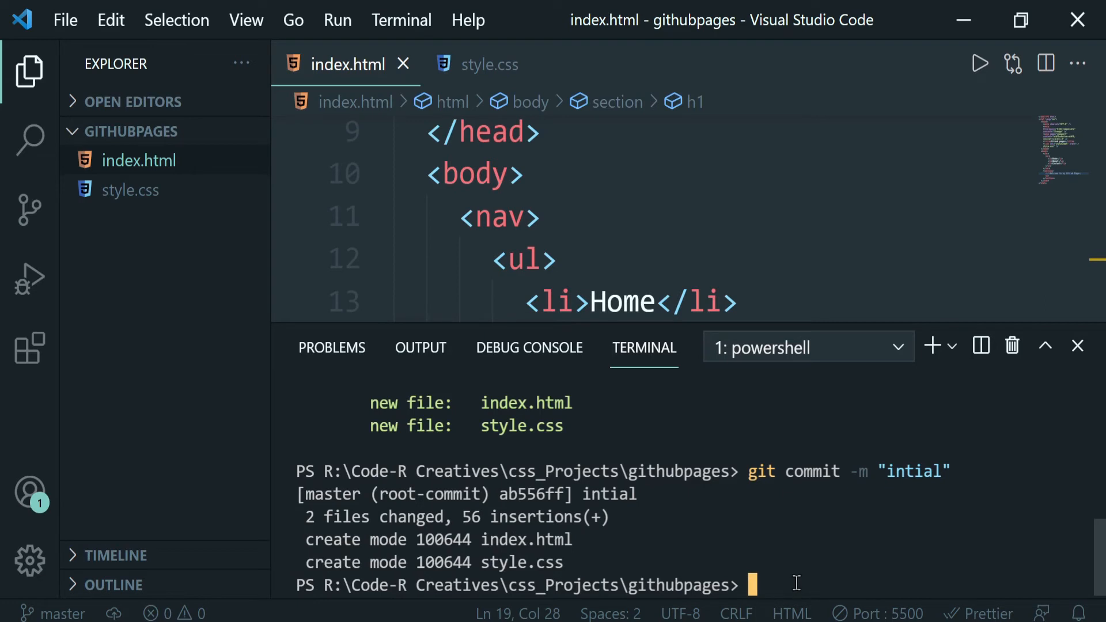
pyautogui.write('git status')
pyautogui.press('Return')
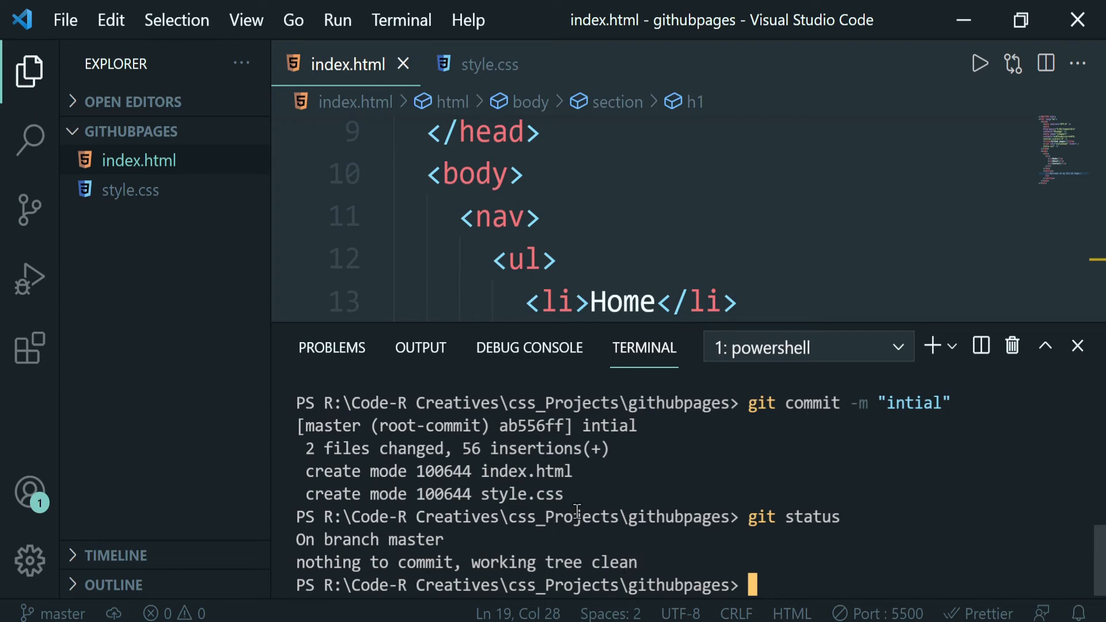
# - Copy the git remote add origin command from the githubpage repository page in Chrome and run it in the Visual Studio Code terminal
pyautogui.hotkey('alt', 'Tab')
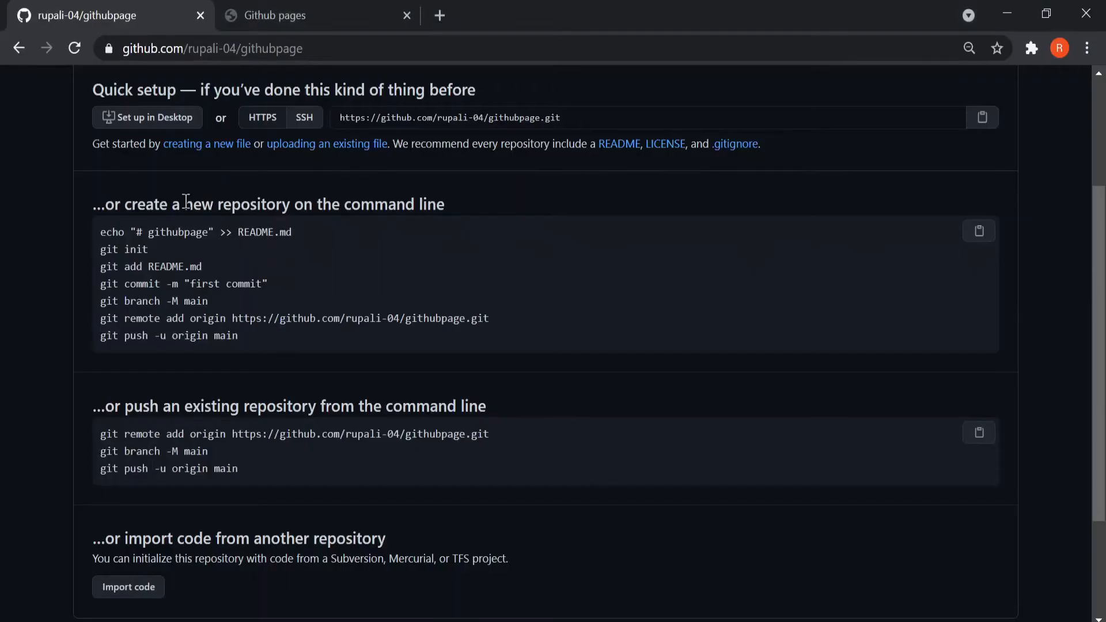
pyautogui.scroll(-1, 211, 302)
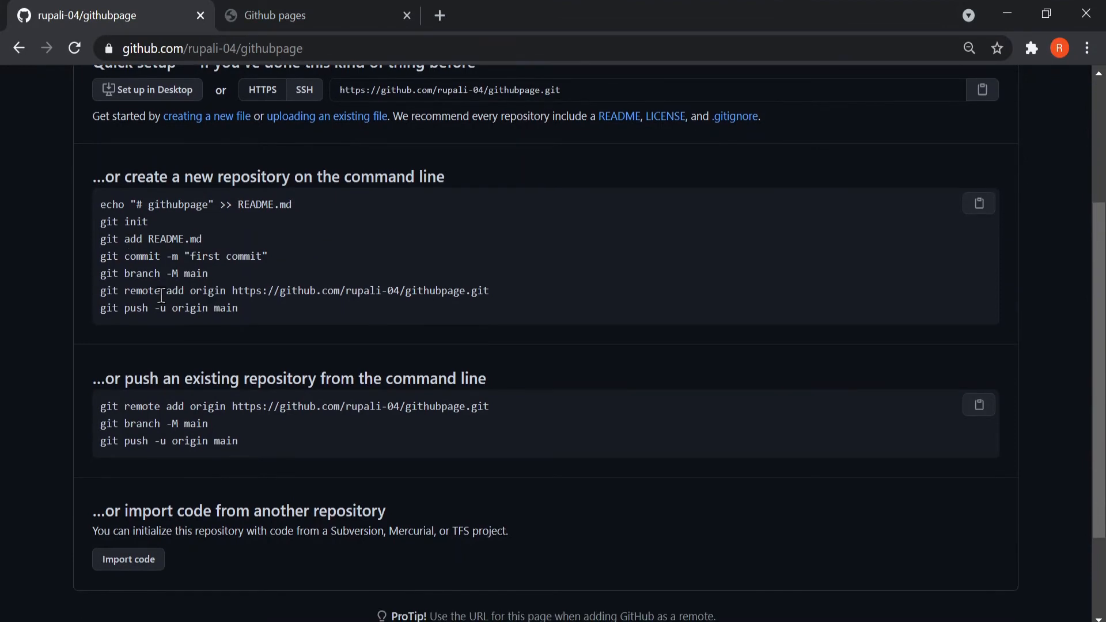
pyautogui.moveTo(100, 292); pyautogui.dragTo(518, 298)
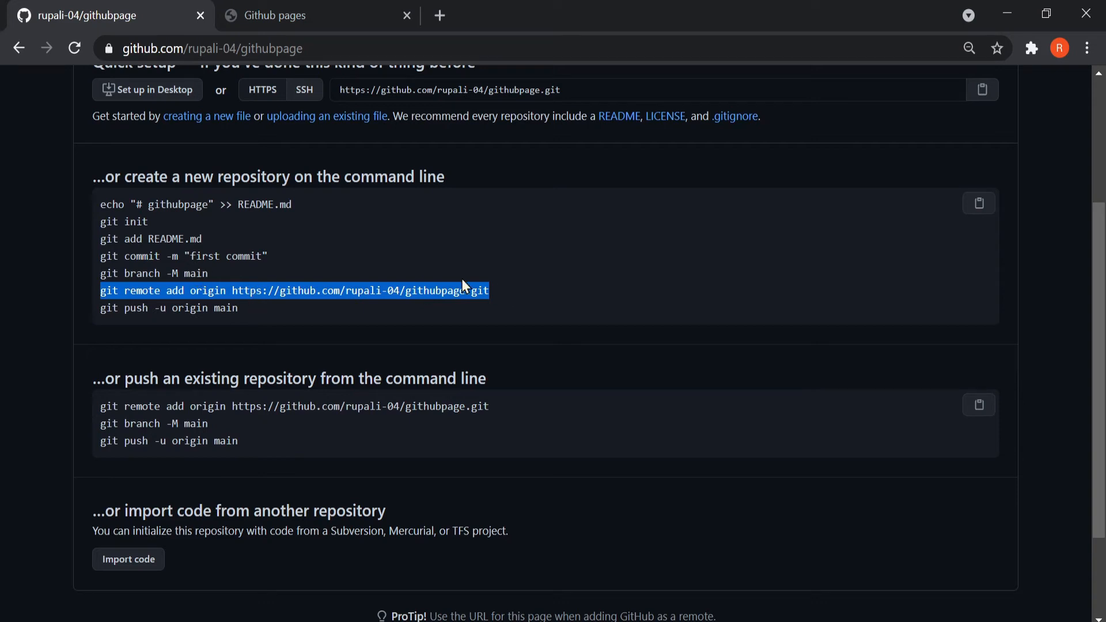
pyautogui.moveTo(489, 290); pyautogui.dragTo(80, 304)
pyautogui.hotkey('ctrl', 'c')
pyautogui.hotkey('alt', 'Tab')
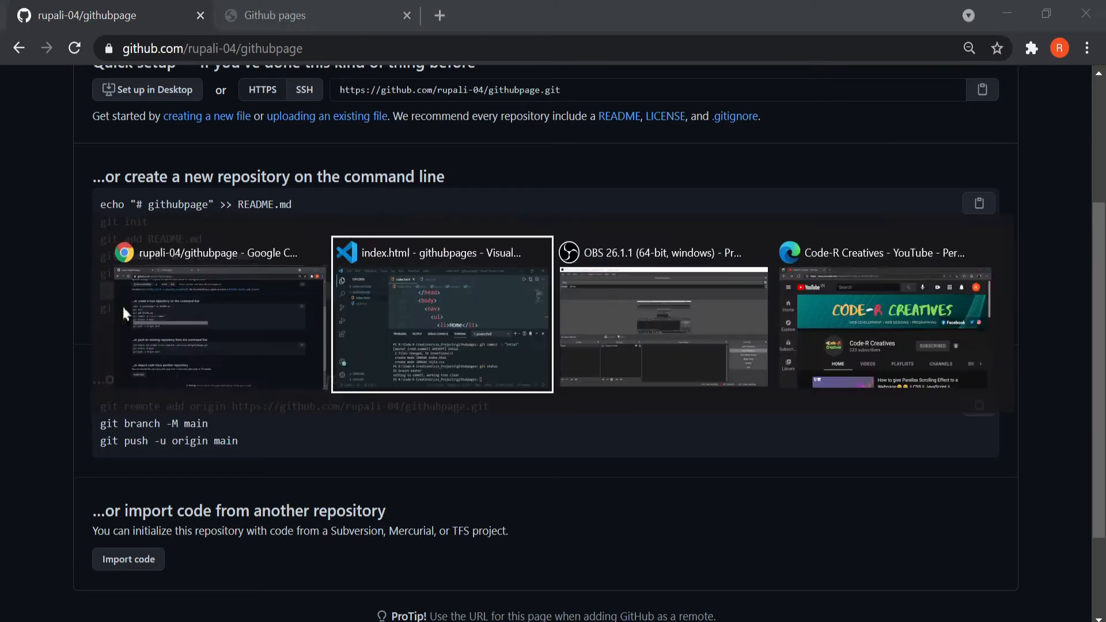
pyautogui.hotkey('ctrl', 'v')
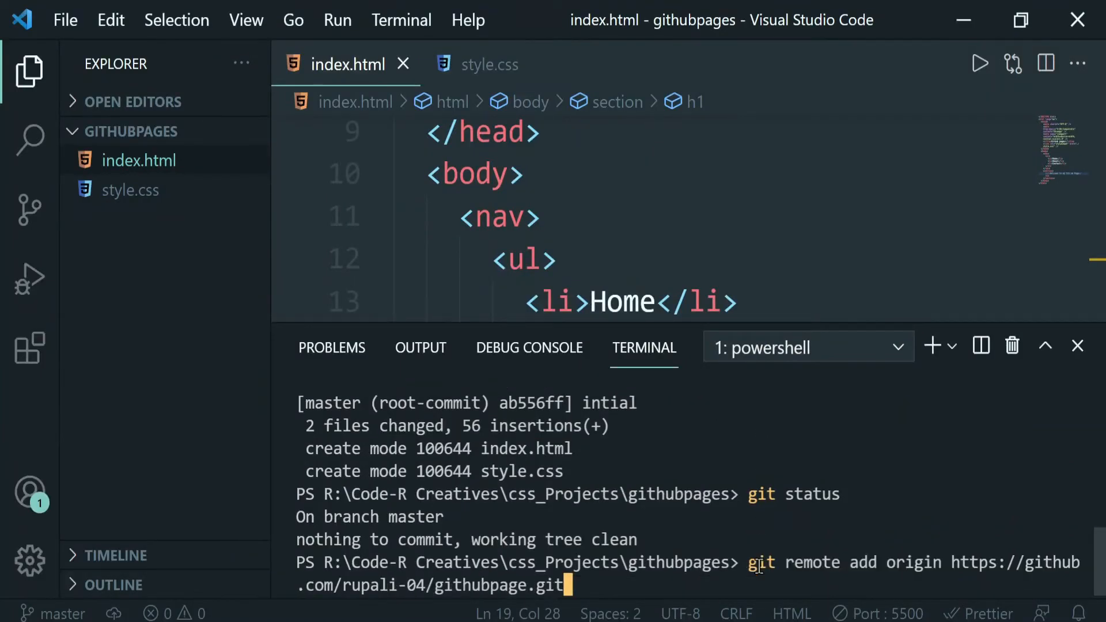
pyautogui.press('Return')
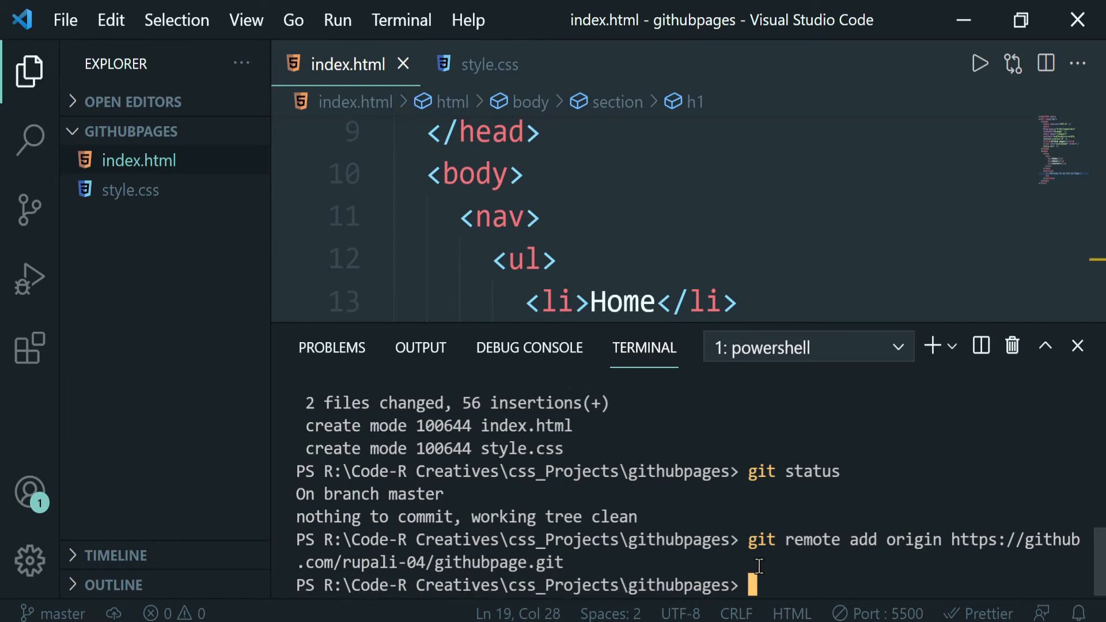
# - Copy git push -u origin main from the setup instructions in Chrome and try running it in the Visual Studio Code terminal
pyautogui.hotkey('alt', 'Tab')
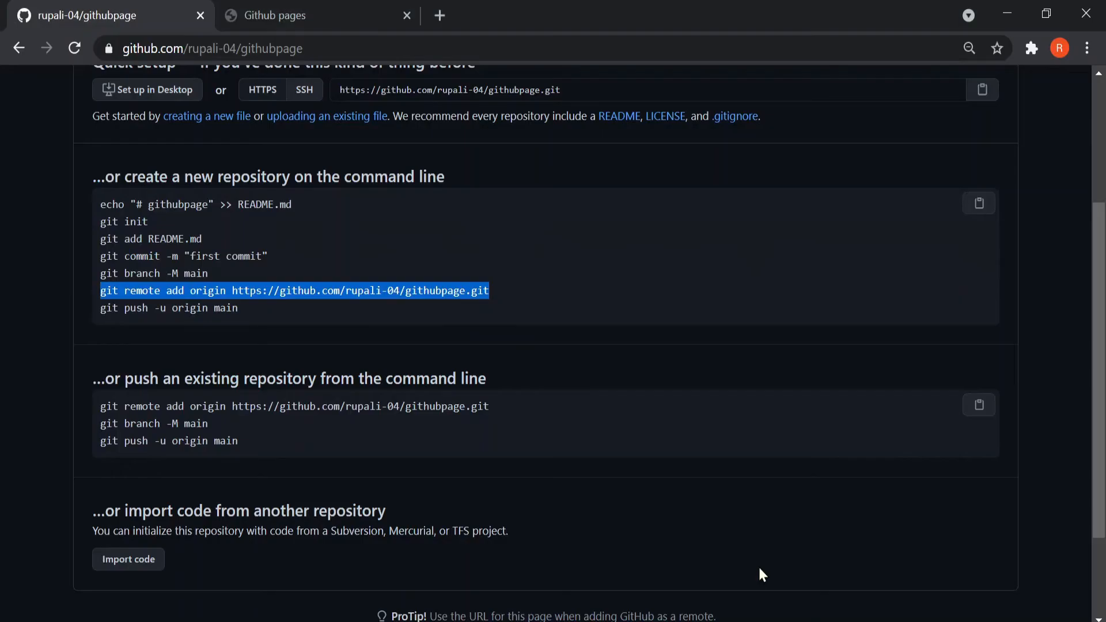
pyautogui.moveTo(257, 323); pyautogui.dragTo(95, 317)
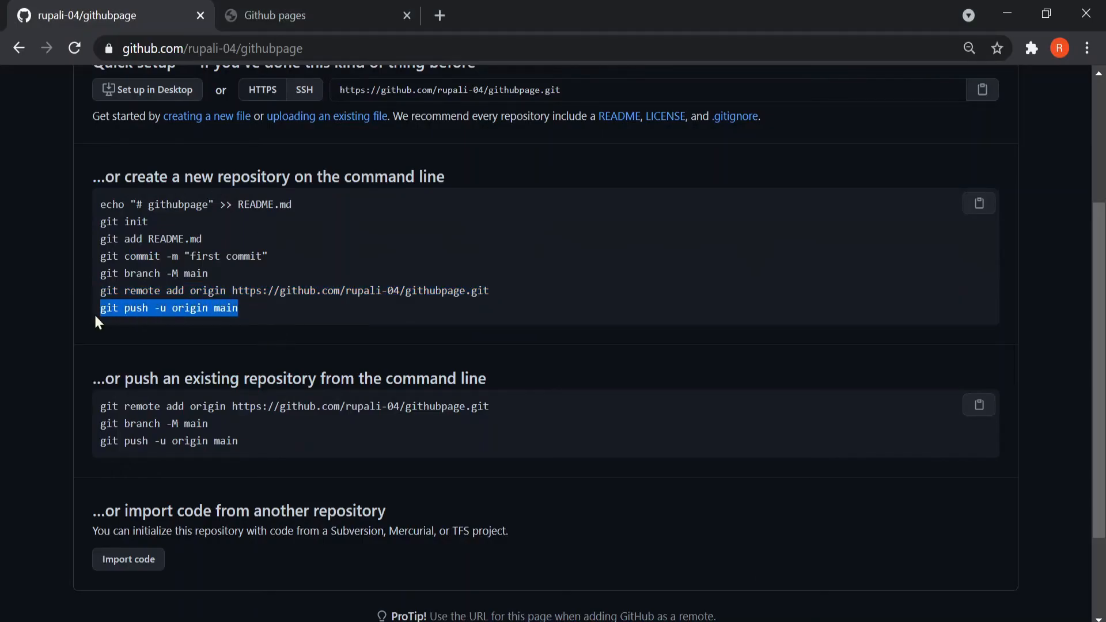
pyautogui.hotkey('alt', 'Tab')
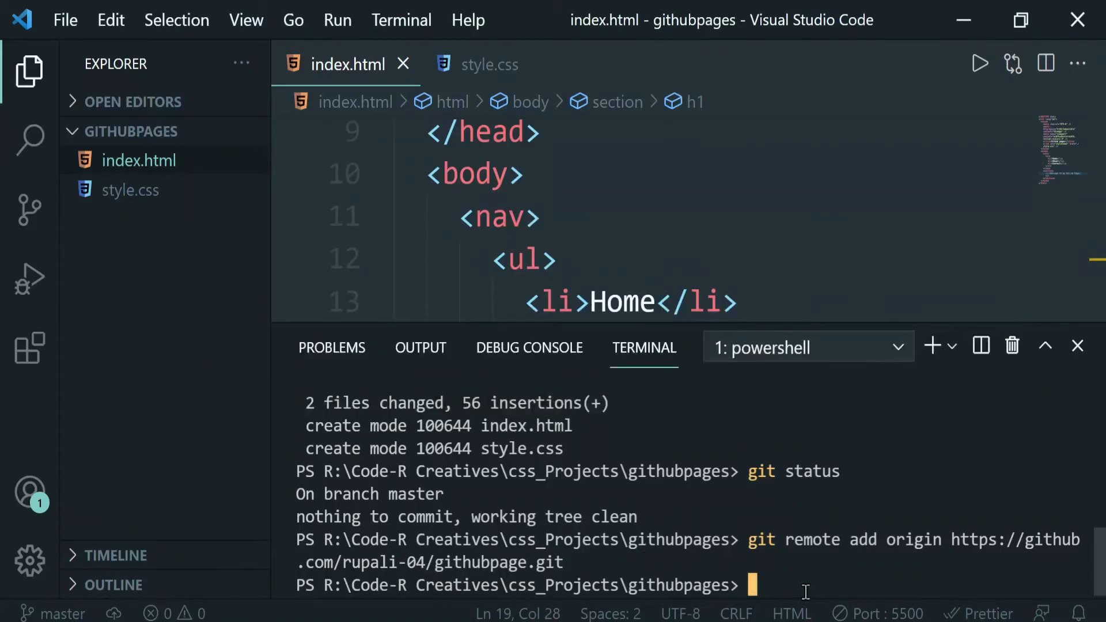
pyautogui.hotkey('ctrl', 'v')
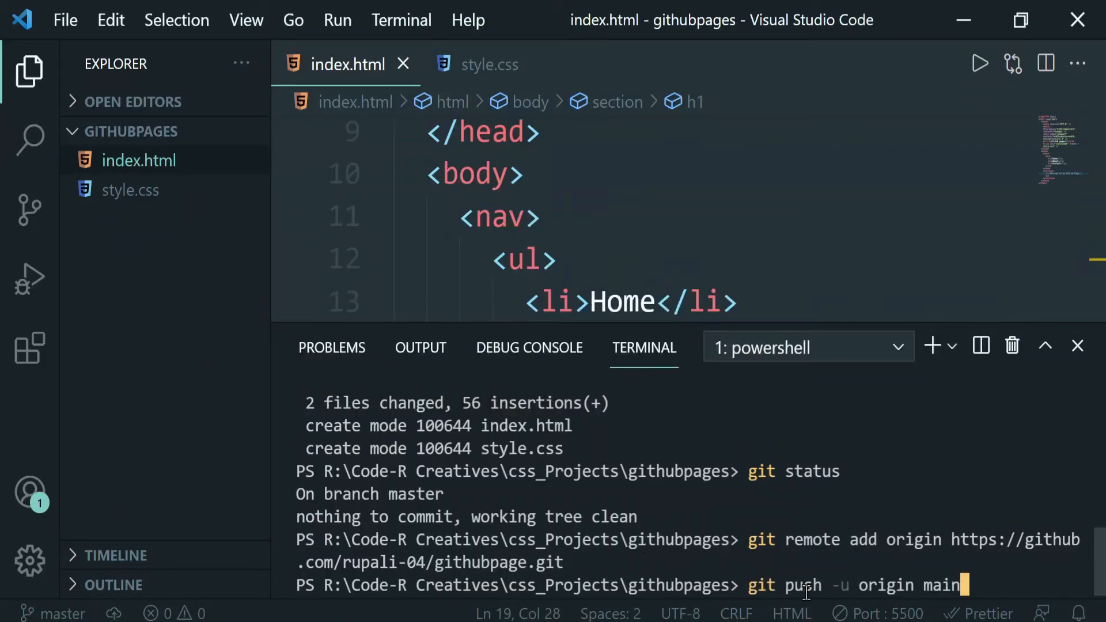
pyautogui.press('Return')
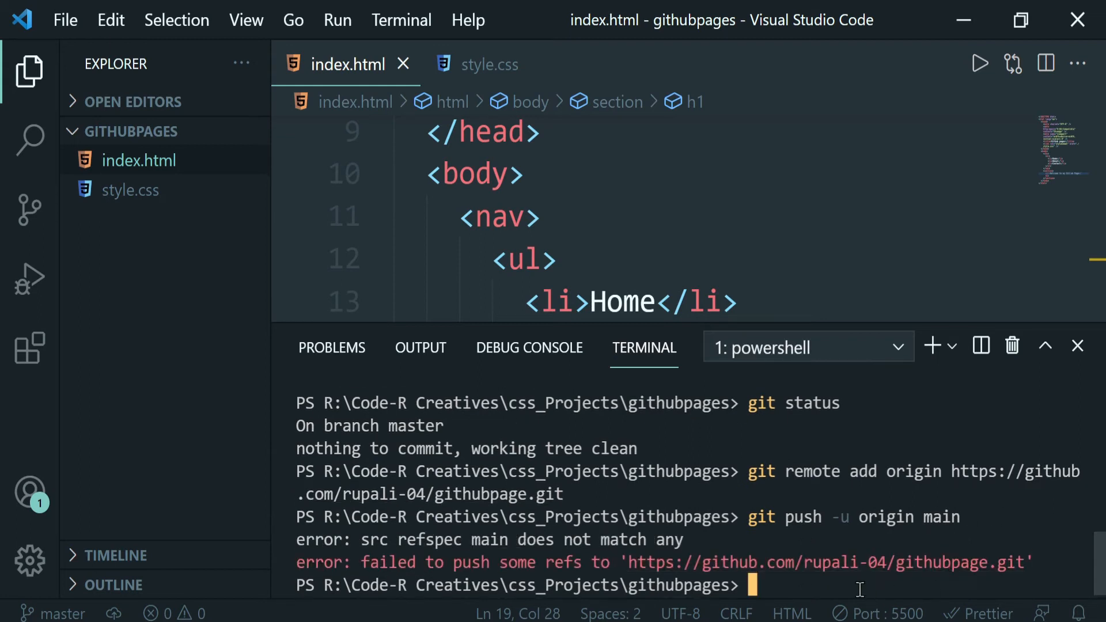
# - Recheck the repository page in Chrome, then change the recalled push command's branch to master and run git push -u origin master in Visual Studio Code
pyautogui.press('Up')
pyautogui.press('BackSpace')
pyautogui.press('BackSpace')
pyautogui.hotkey('alt', 'Tab')
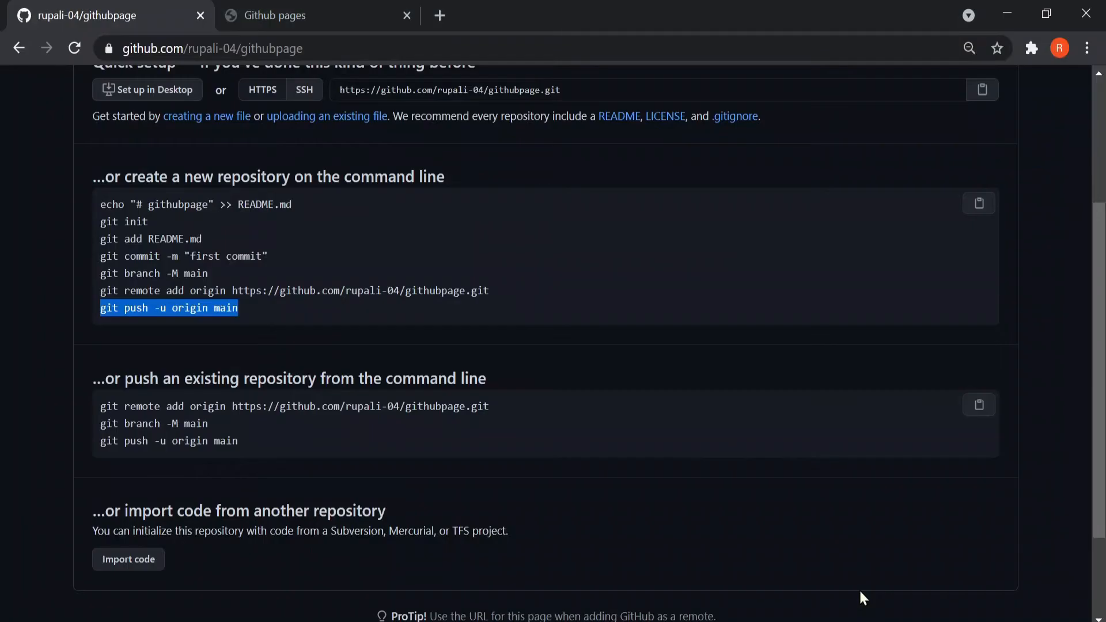
pyautogui.scroll(4, 439, 311)
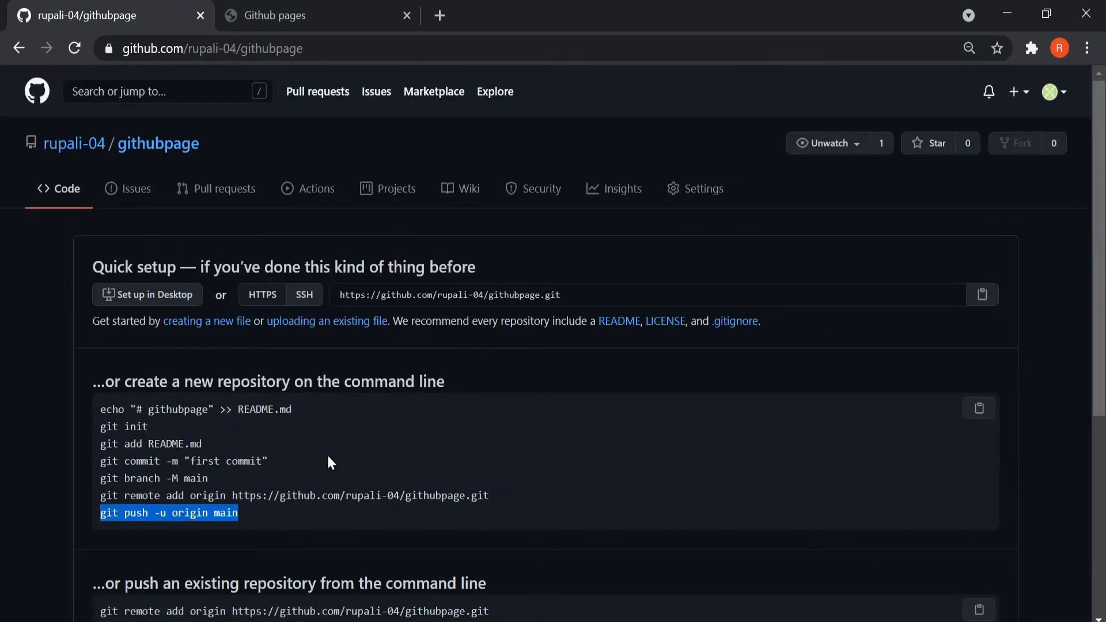
pyautogui.scroll(-4, 330, 462)
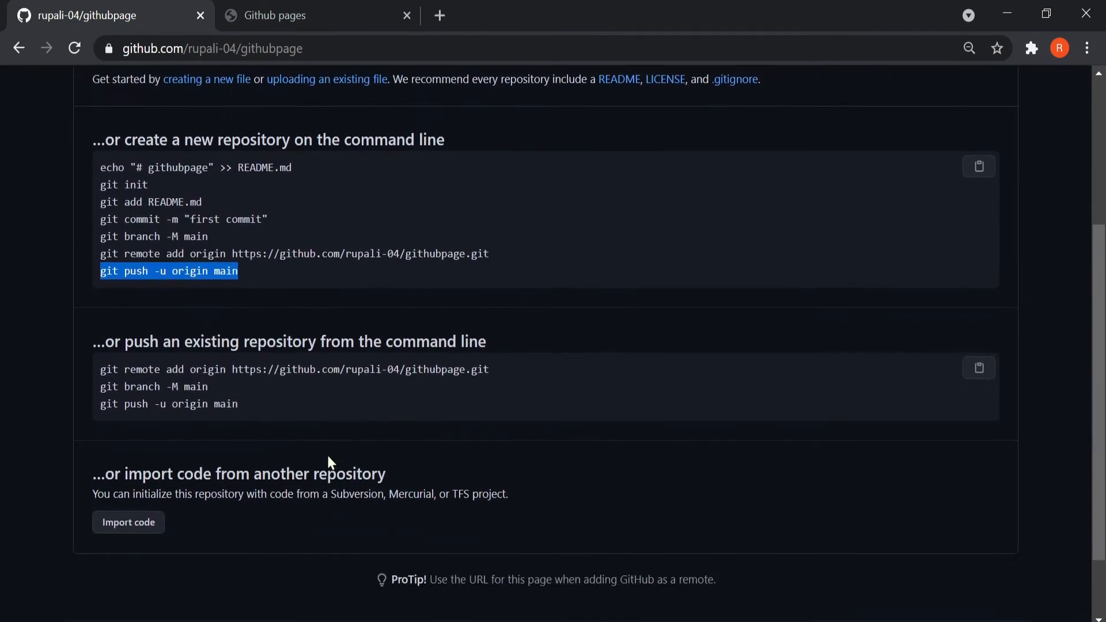
pyautogui.scroll(3, 328, 459)
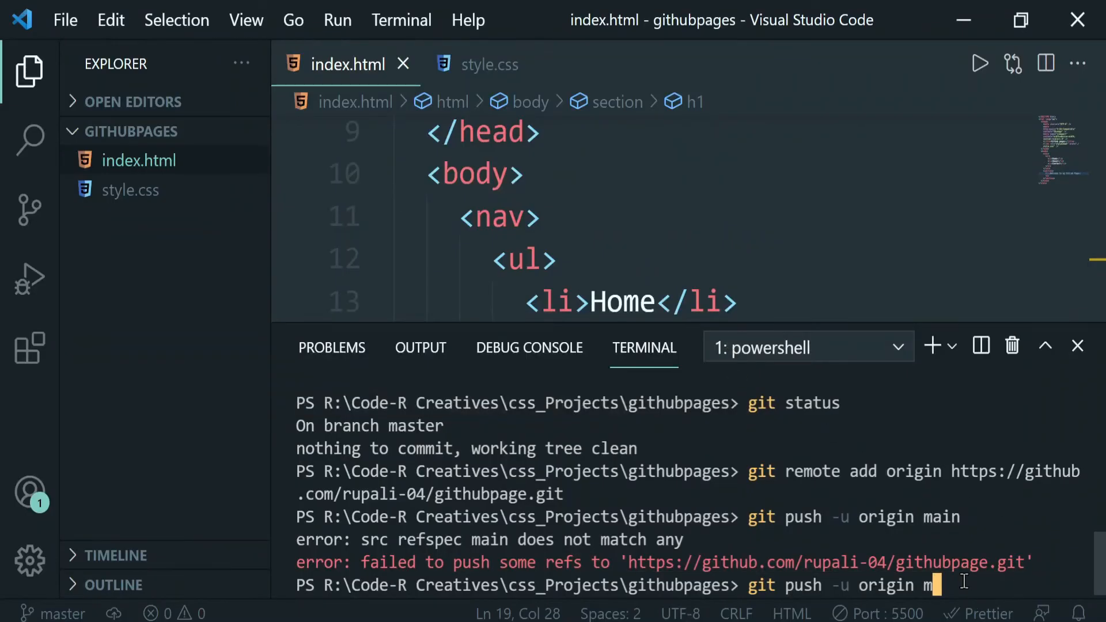
pyautogui.write('aster')
pyautogui.press('Return')
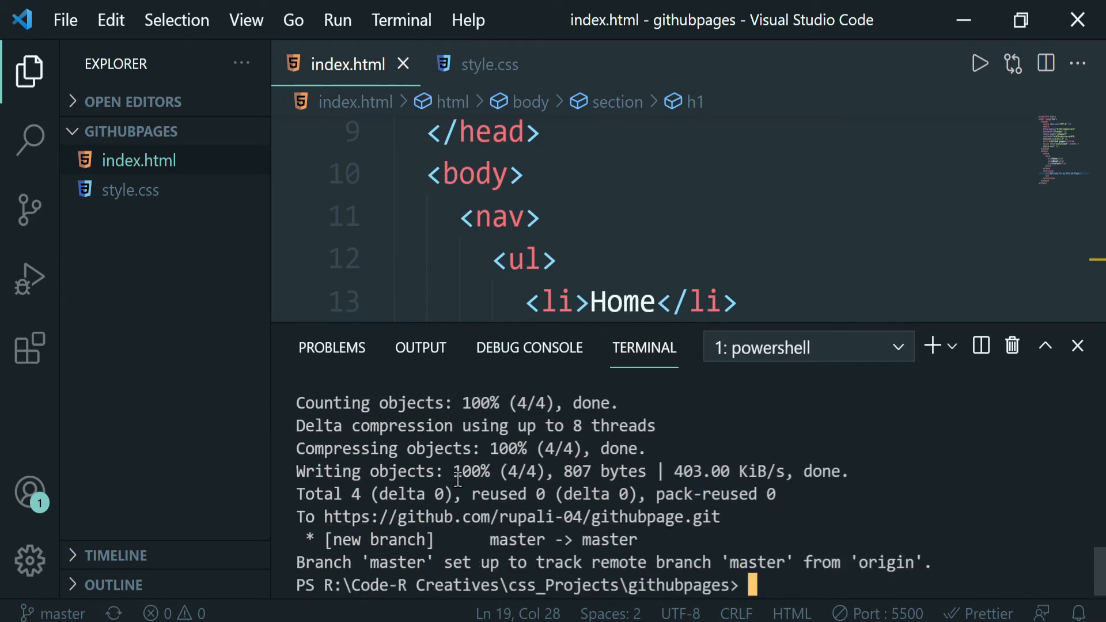
# - Switch to Chrome, reload the githubpage repository page and look through the code of the pushed index.html file
pyautogui.hotkey('alt', 'Tab')
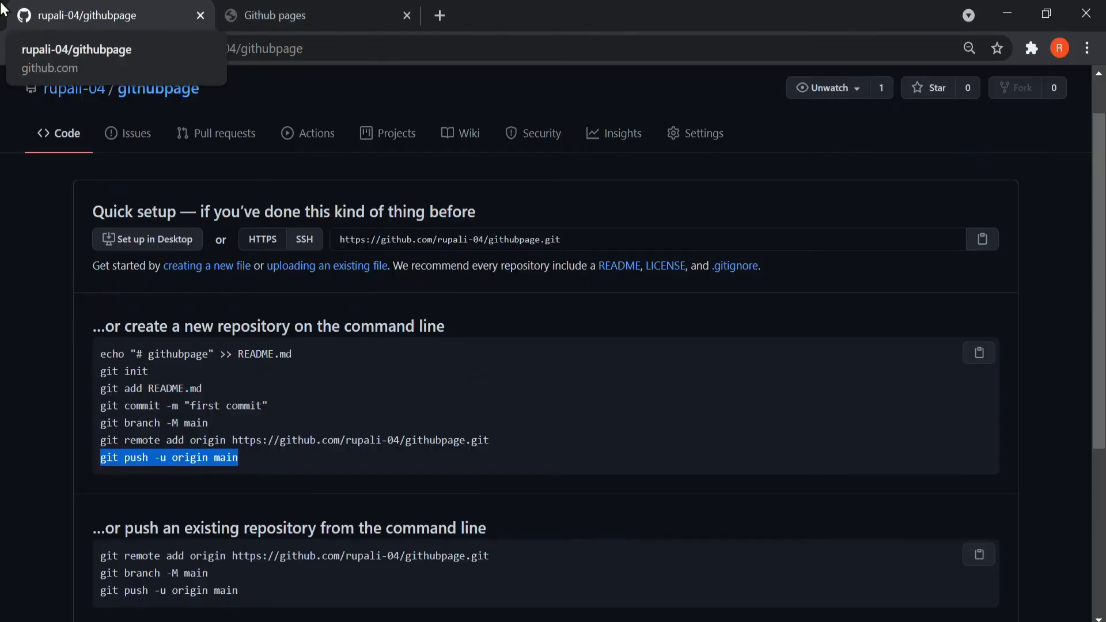
pyautogui.click(74, 48)
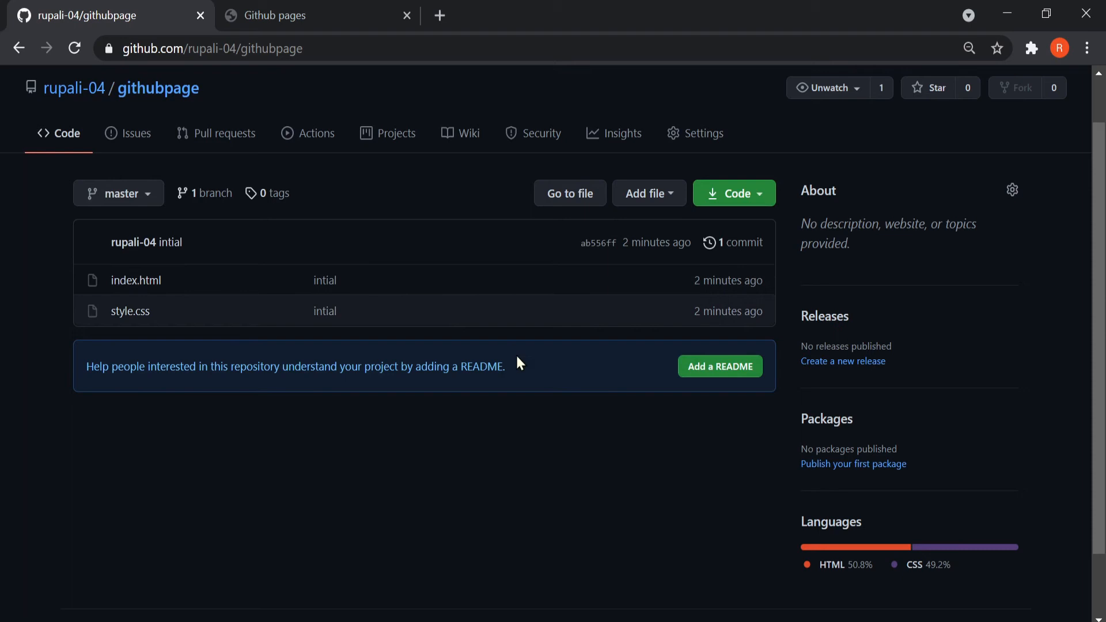
pyautogui.click(130, 281)
pyautogui.scroll(-5, 440, 496)
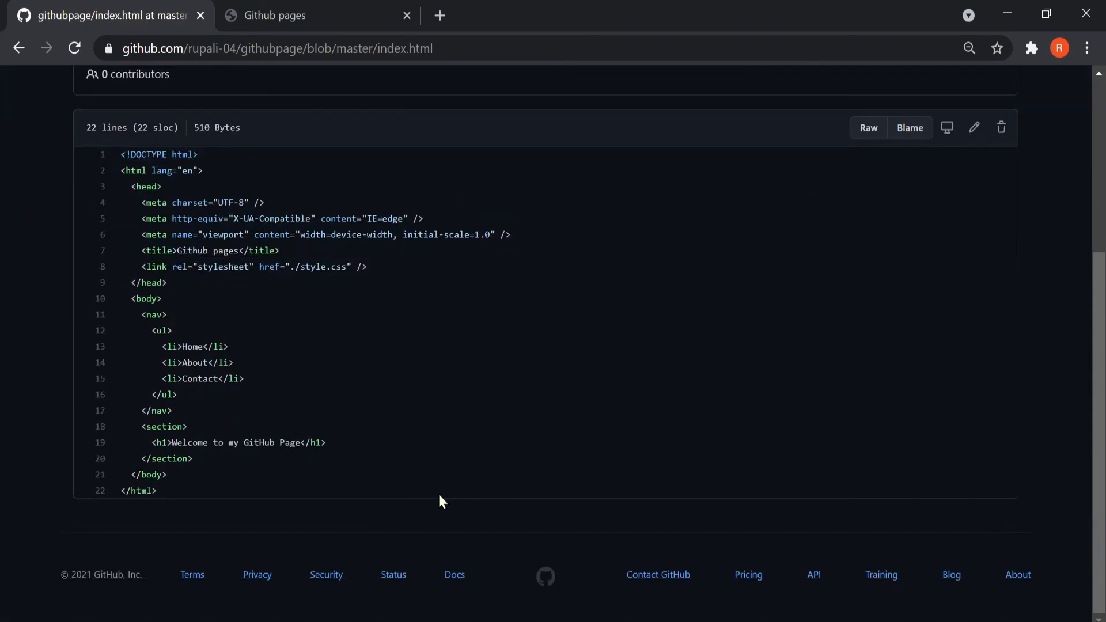
# - Return to the repository's file list, open style.css and look through its code
pyautogui.click(17, 48)
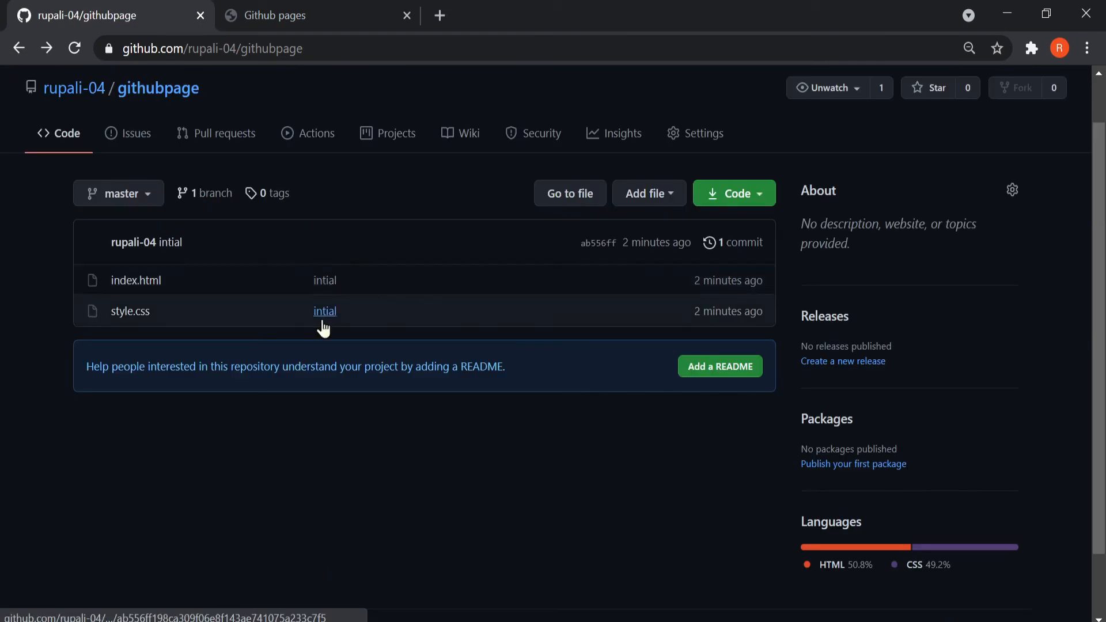
pyautogui.click(123, 316)
pyautogui.scroll(-8, 400, 438)
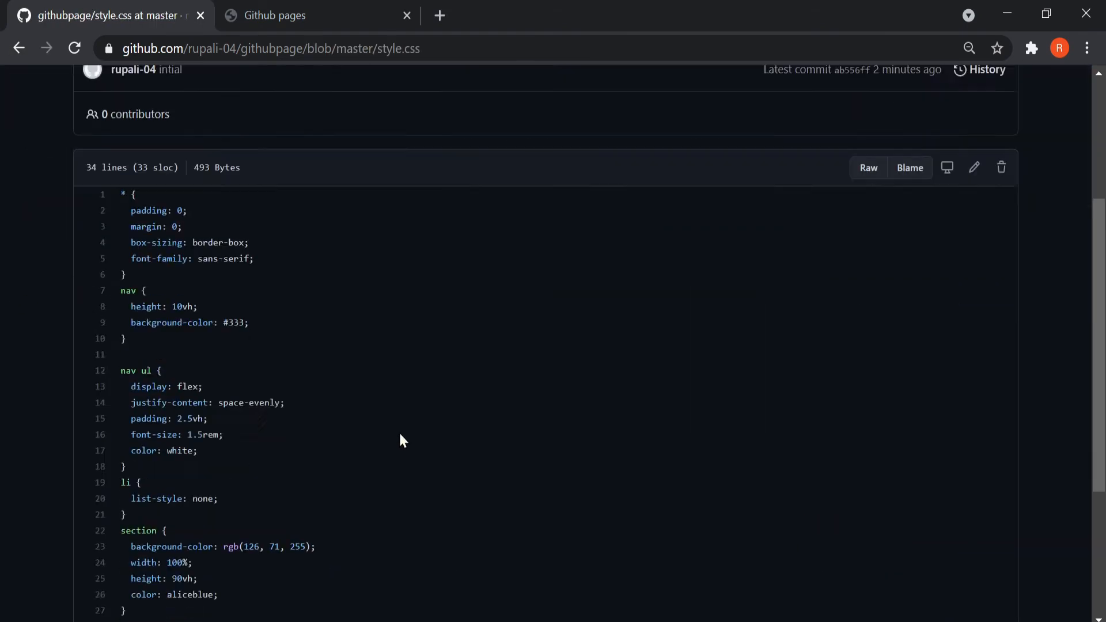
pyautogui.scroll(8, 401, 440)
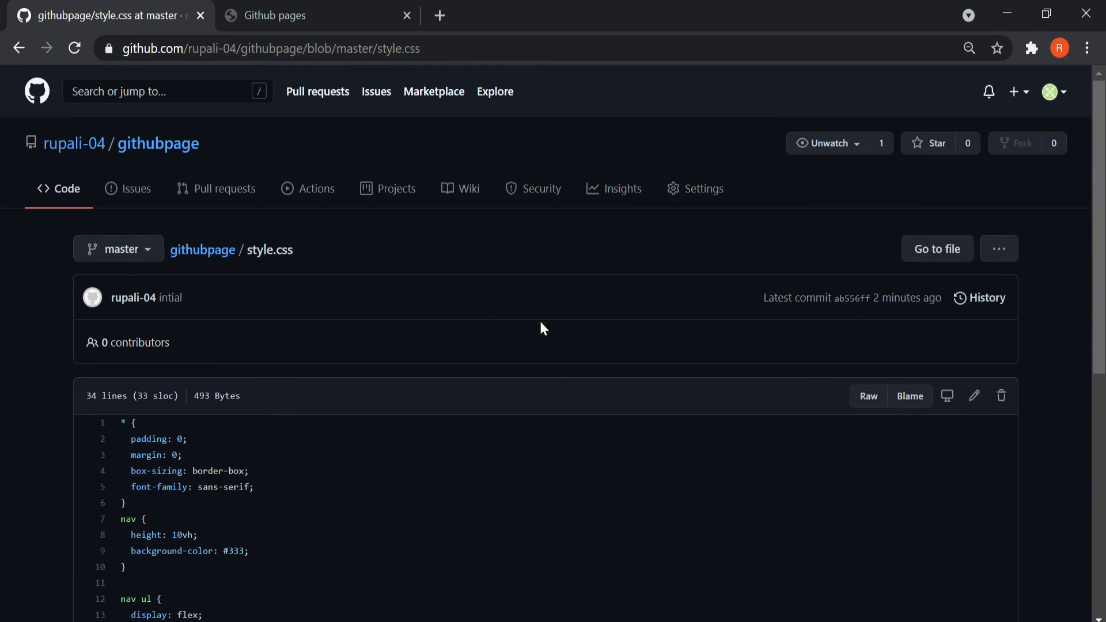
# - Open the githubpage repository's settings and look through the options down to the GitHub Pages section
pyautogui.click(711, 193)
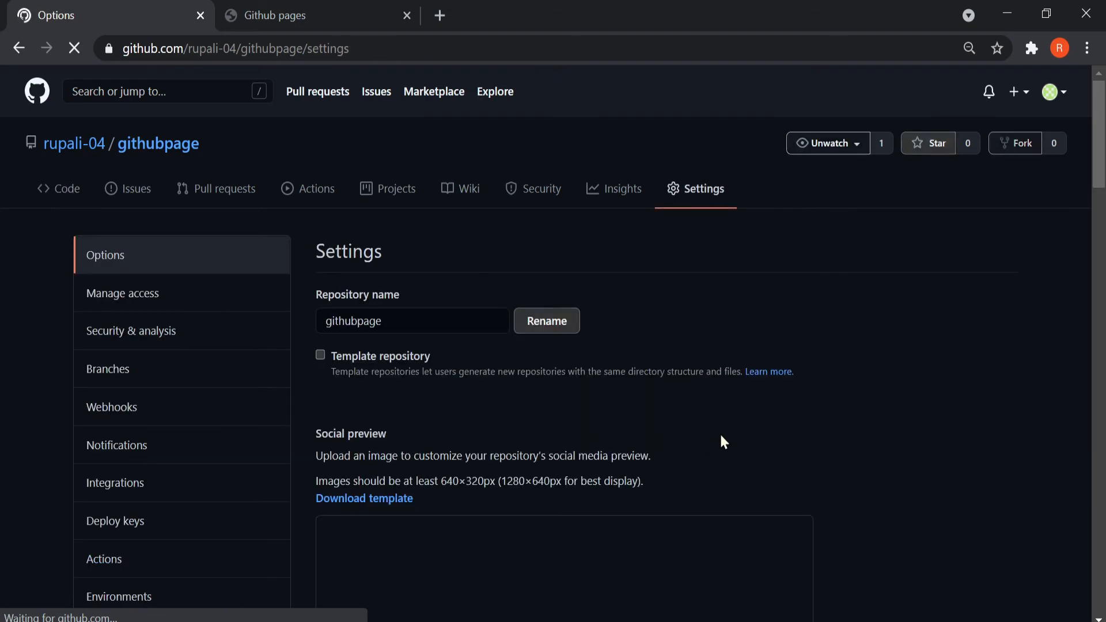
pyautogui.scroll(-9, 576, 450)
pyautogui.scroll(-15, 577, 448)
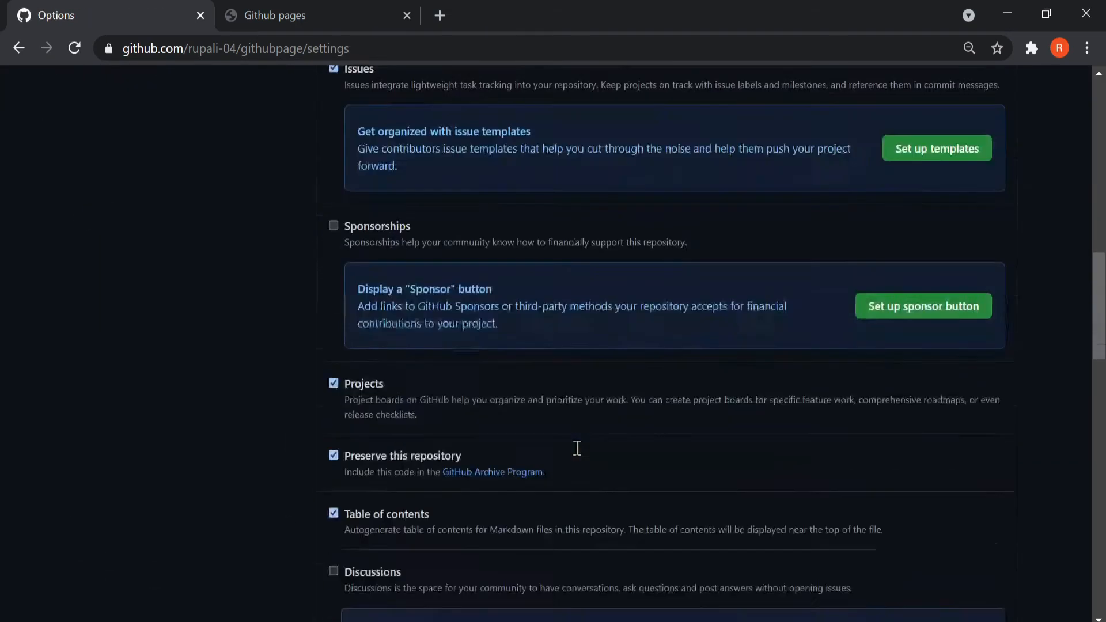
pyautogui.scroll(9, 577, 447)
pyautogui.scroll(11, 578, 451)
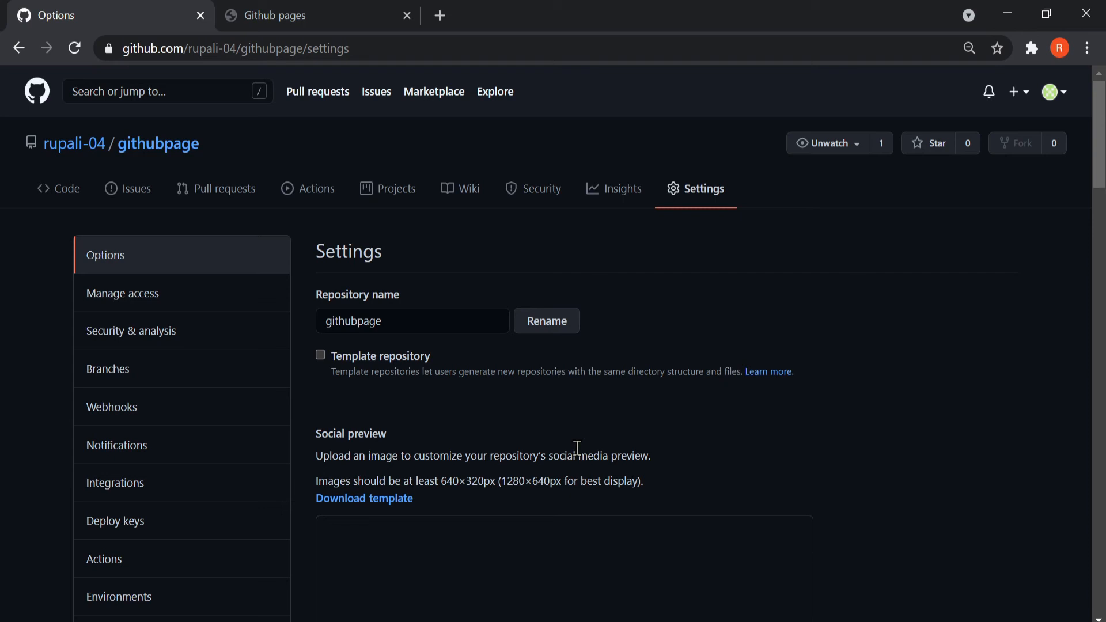
pyautogui.scroll(-20, 577, 447)
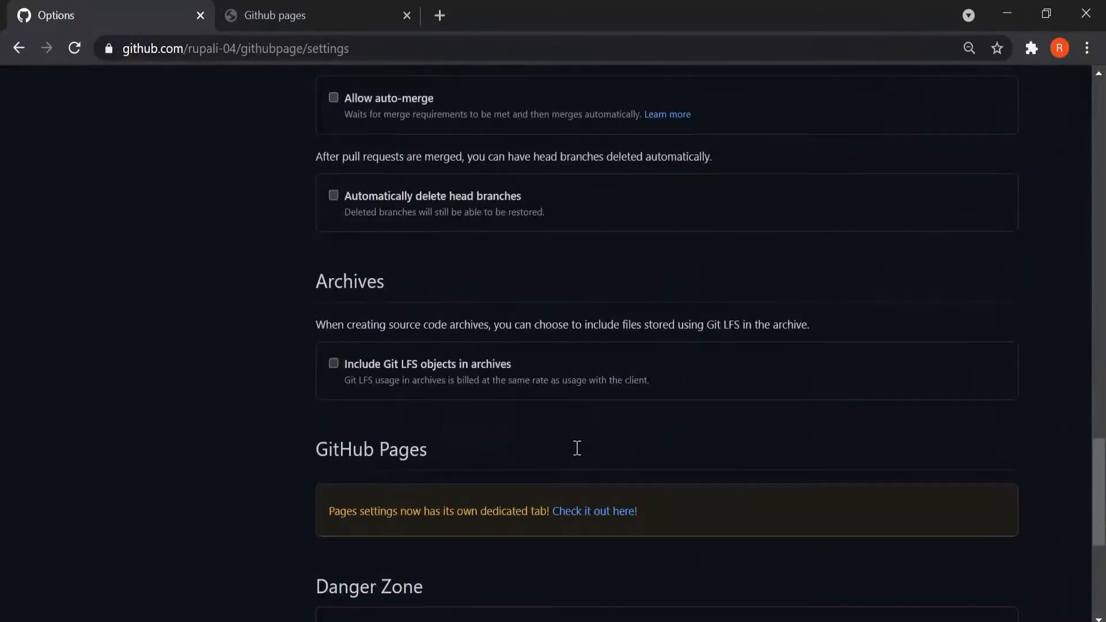
pyautogui.scroll(-2, 577, 447)
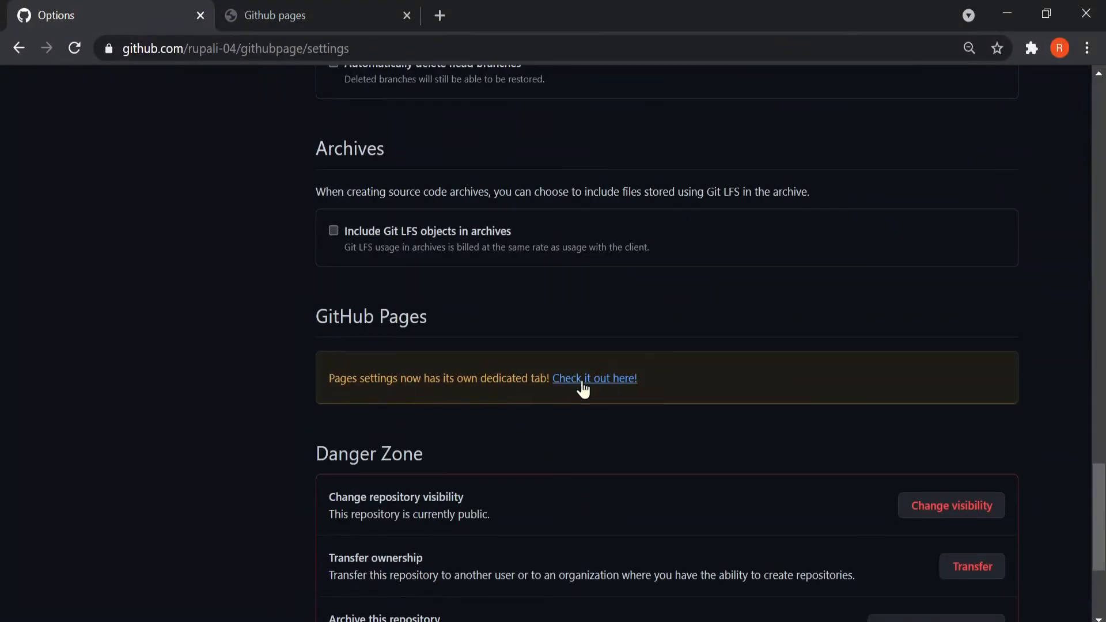
pyautogui.moveTo(304, 310); pyautogui.dragTo(425, 316)
pyautogui.click(493, 310)
# - Open the repository's Manage access settings and check whether the repository is public
pyautogui.scroll(20, 494, 315)
pyautogui.click(115, 297)
pyautogui.click(109, 267)
pyautogui.click(119, 296)
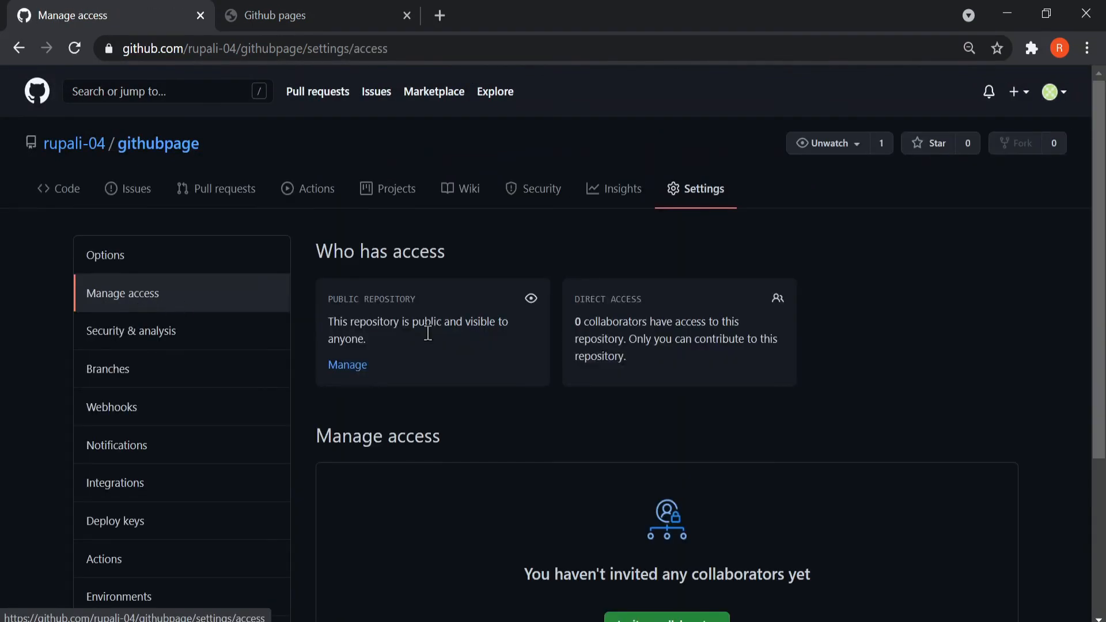
pyautogui.moveTo(416, 299); pyautogui.dragTo(320, 284)
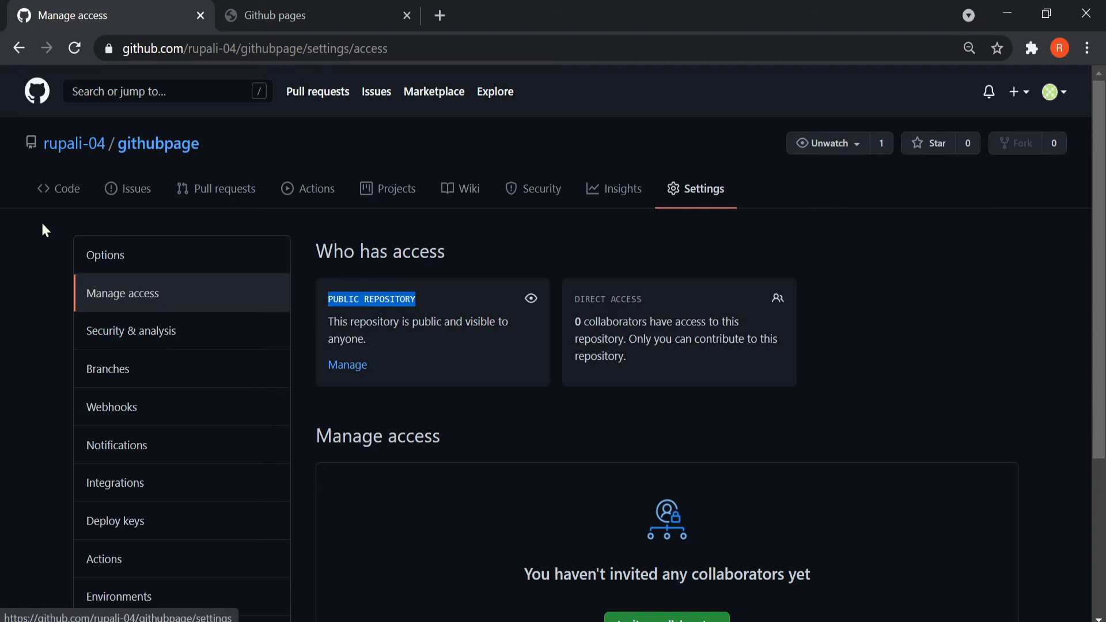
# - Return to the repository's general options and open the dedicated Pages settings from the GitHub Pages section
pyautogui.click(135, 264)
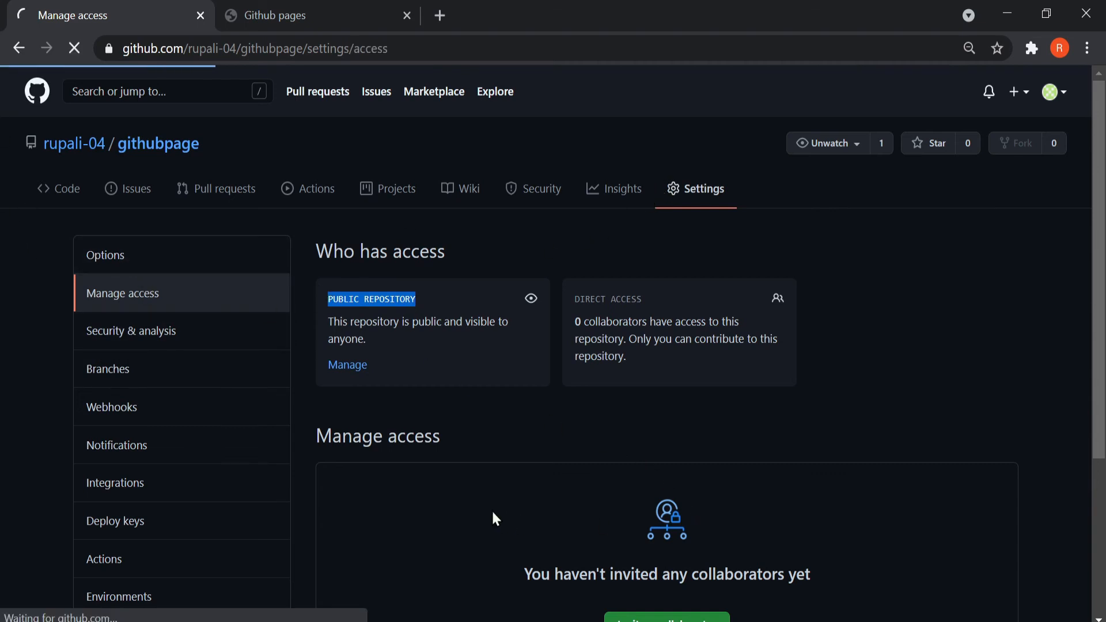
pyautogui.scroll(-10, 609, 416)
pyautogui.scroll(-15, 609, 420)
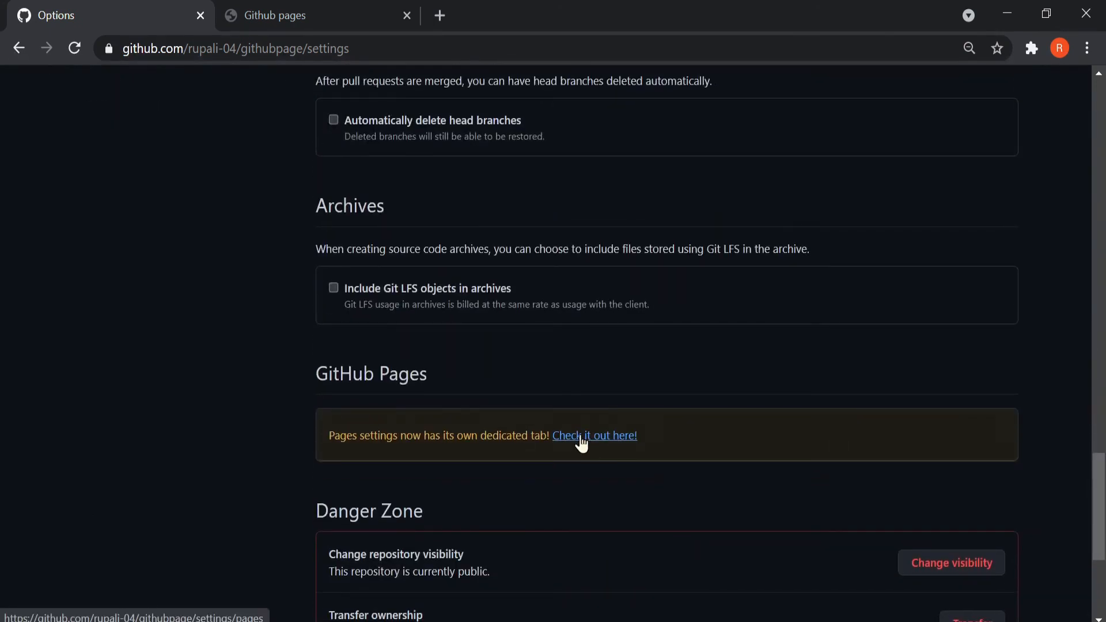
pyautogui.click(586, 438)
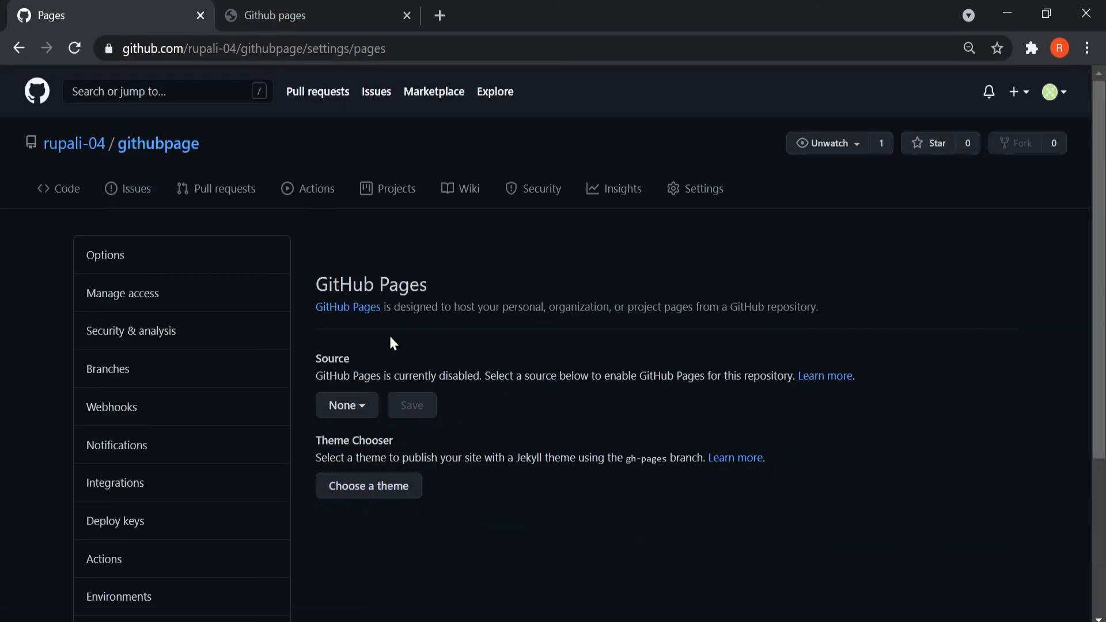
# - Set the GitHub Pages source to the master branch with the / (root) folder and save it
pyautogui.click(344, 402)
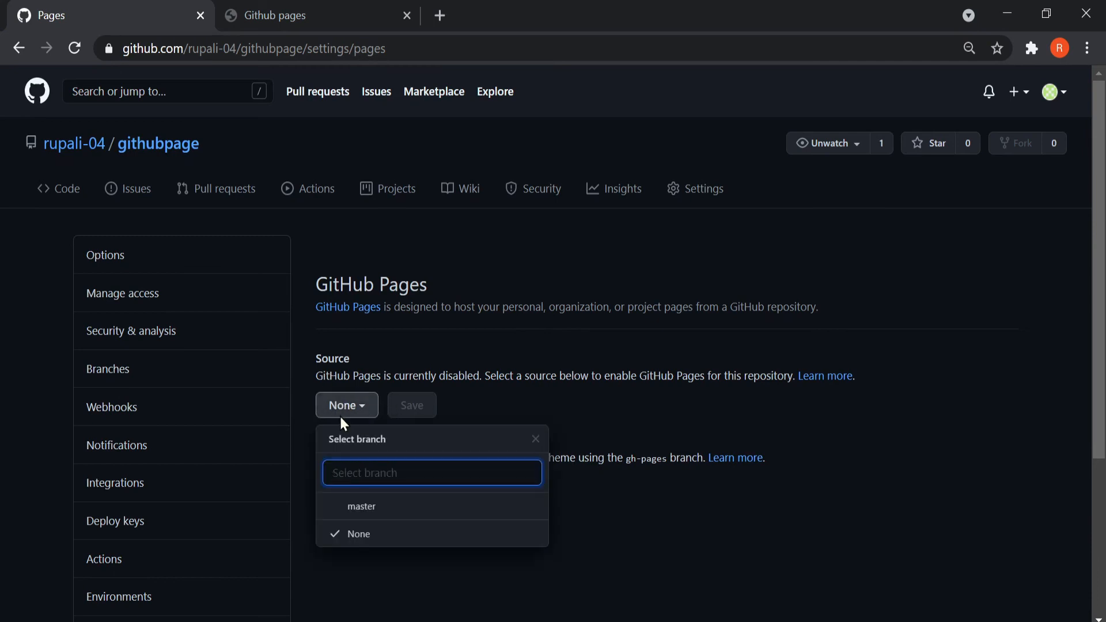
pyautogui.click(379, 507)
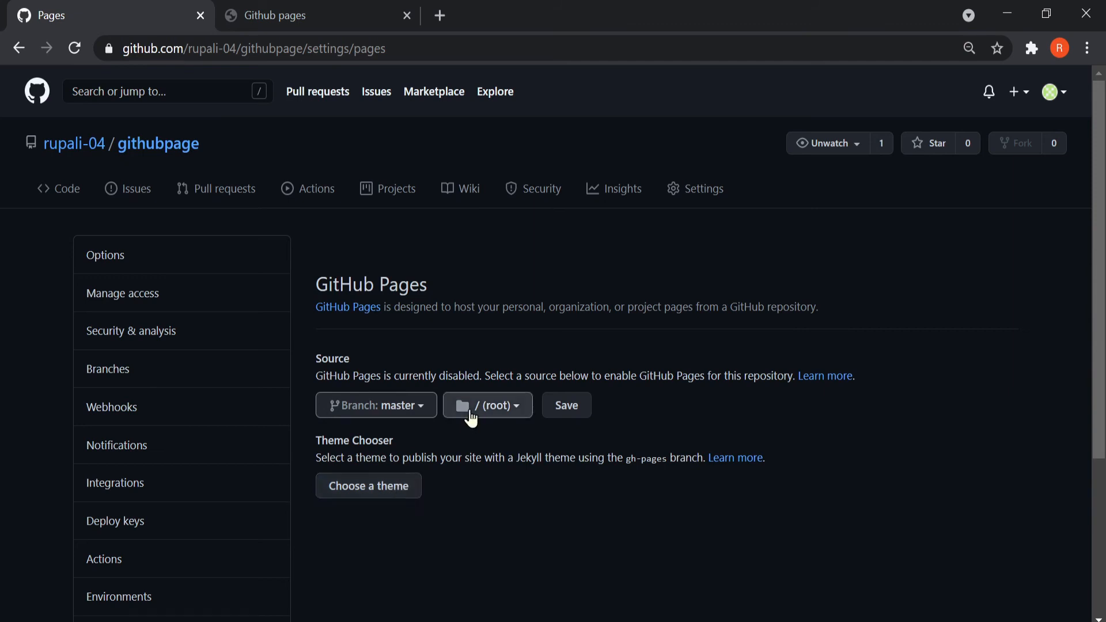
pyautogui.click(556, 406)
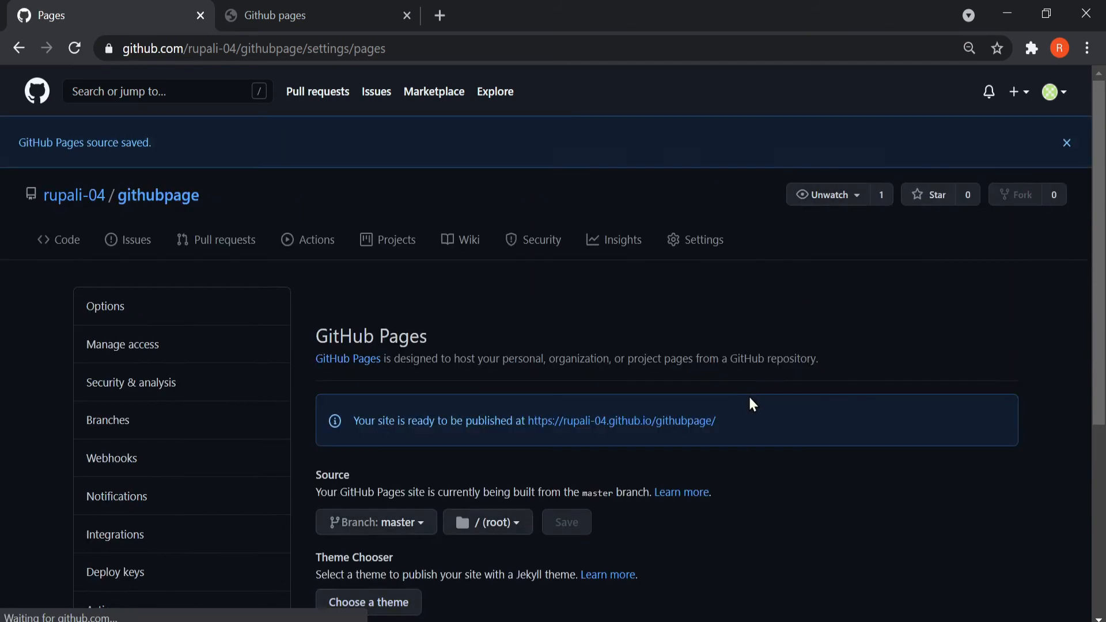
# - Try to save githubpages as the GitHub Pages site's custom domain
pyautogui.scroll(-2, 756, 466)
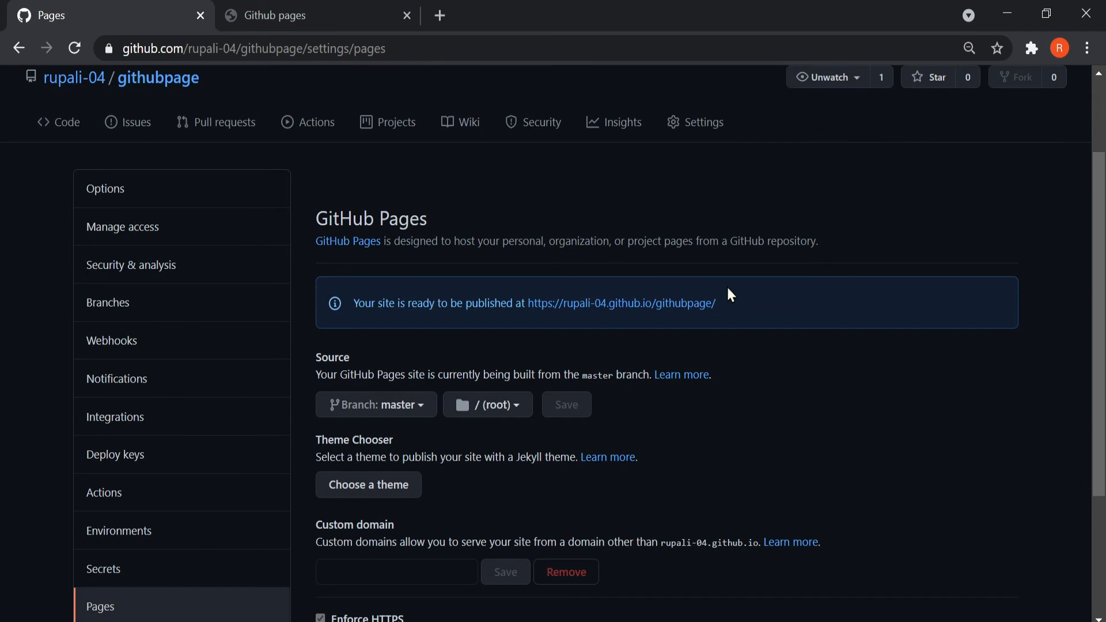
pyautogui.scroll(-2, 616, 453)
pyautogui.click(334, 445)
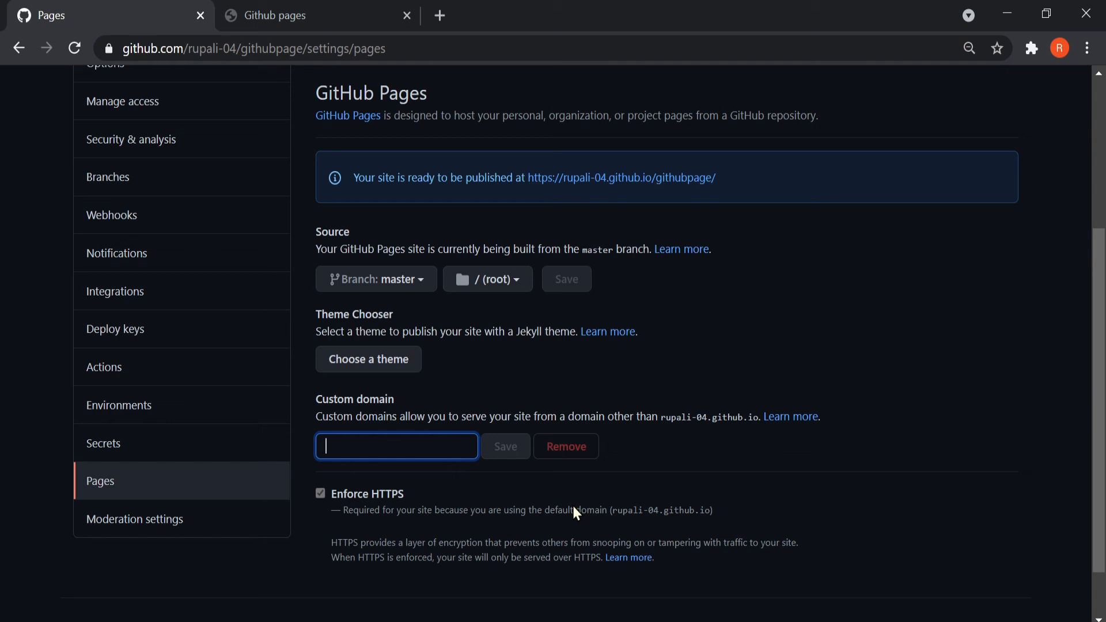
pyautogui.write('githubpages')
pyautogui.click(505, 448)
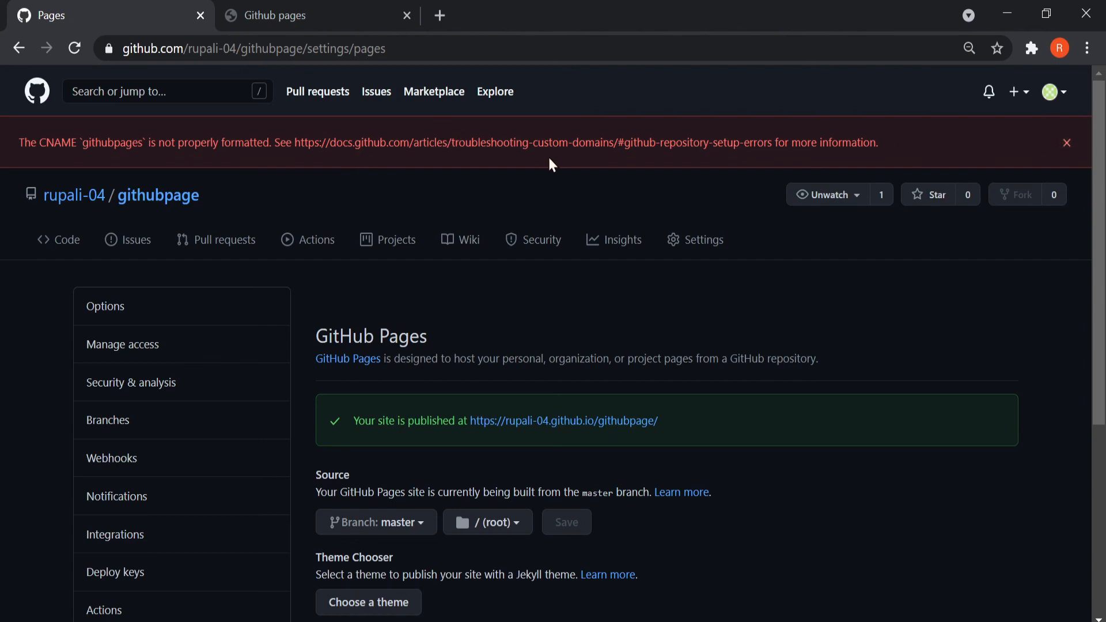
pyautogui.moveTo(143, 142); pyautogui.dragTo(82, 141)
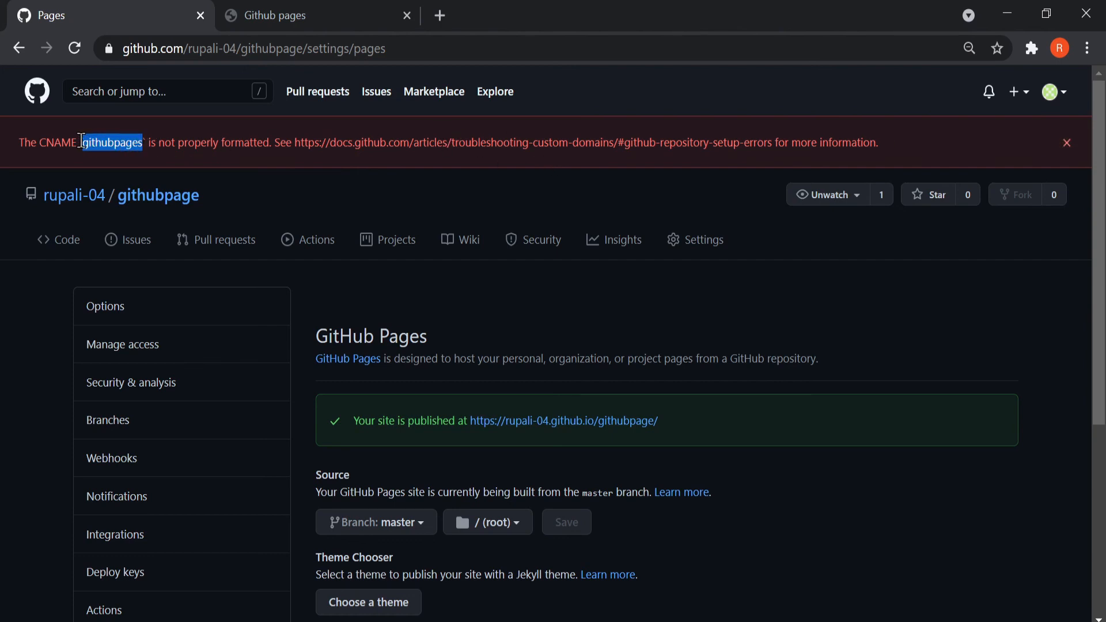
pyautogui.click(1067, 143)
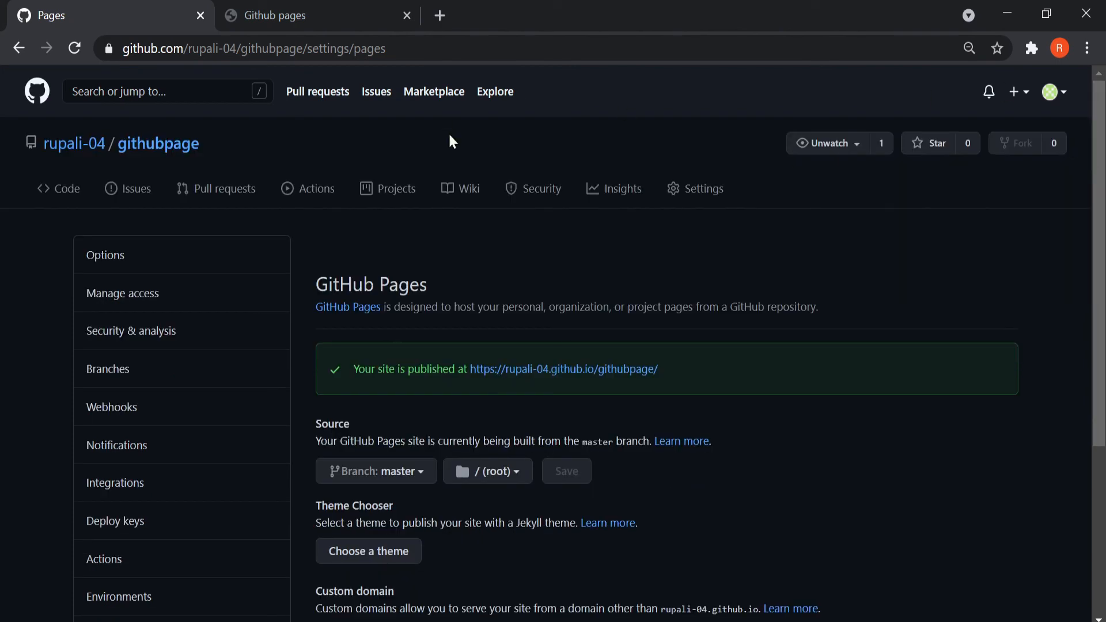
# - Reload the Pages settings, open the published site from its link and close the other Github pages browser tab
pyautogui.scroll(-3, 812, 429)
pyautogui.scroll(3, 812, 429)
pyautogui.click(80, 48)
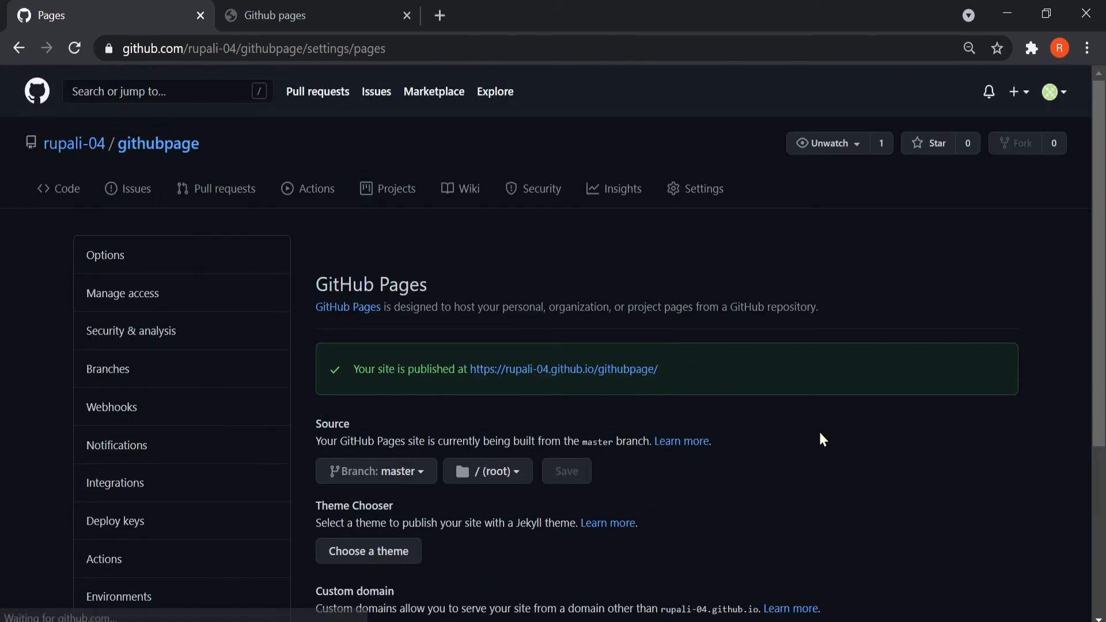
pyautogui.click(571, 372)
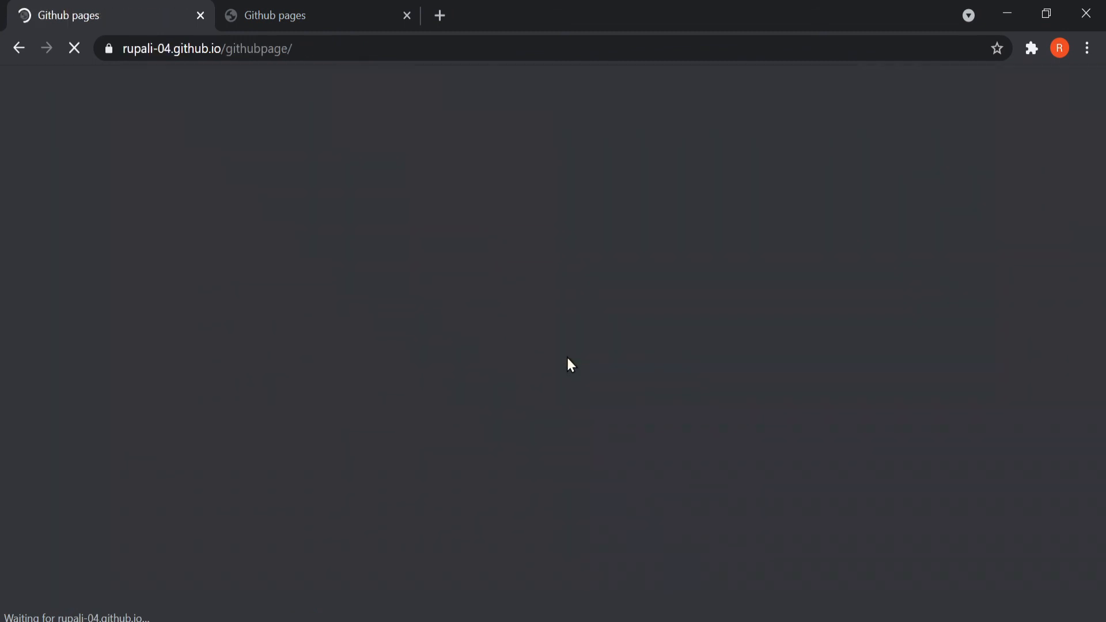
pyautogui.click(407, 15)
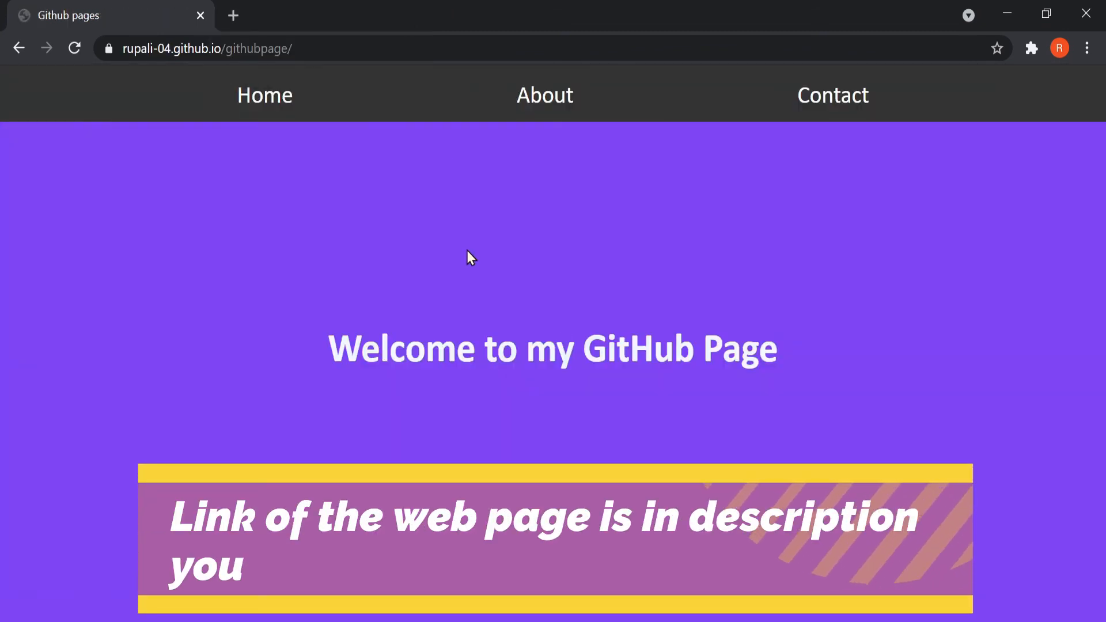
# - Examine the published site's github.io web address above the welcome page
pyautogui.click(296, 46)
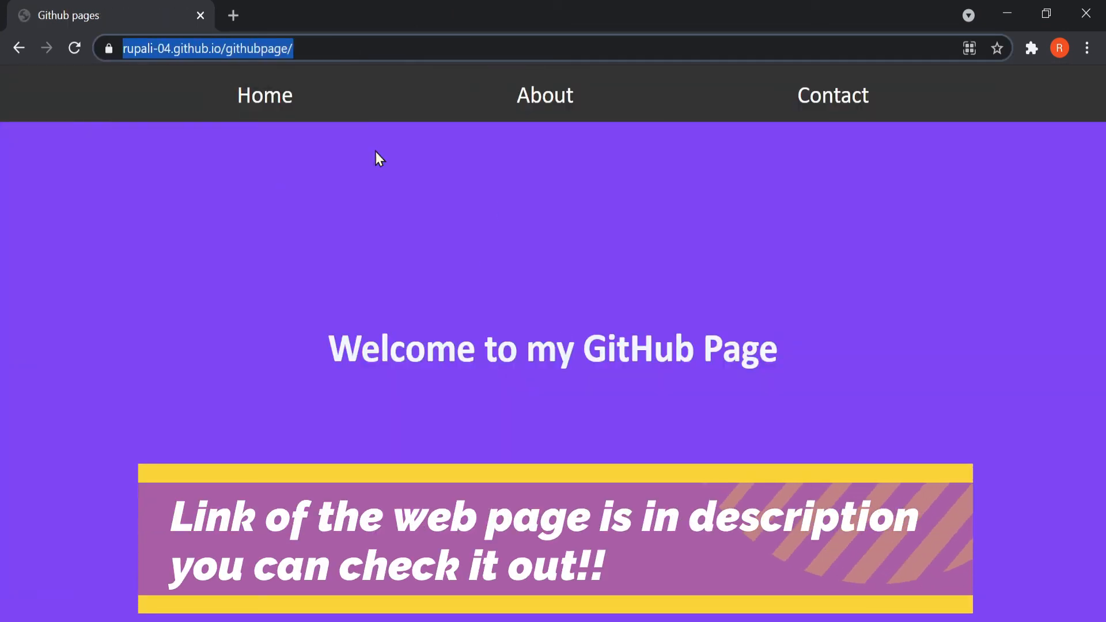
pyautogui.click(552, 228)
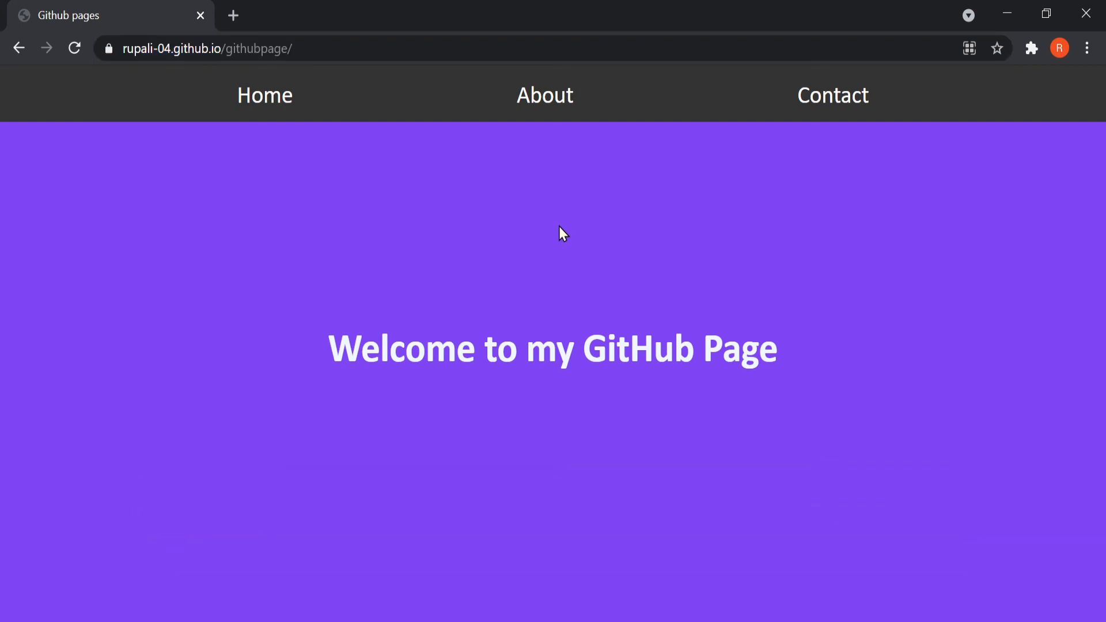
pyautogui.moveTo(340, 47); pyautogui.dragTo(74, 42)
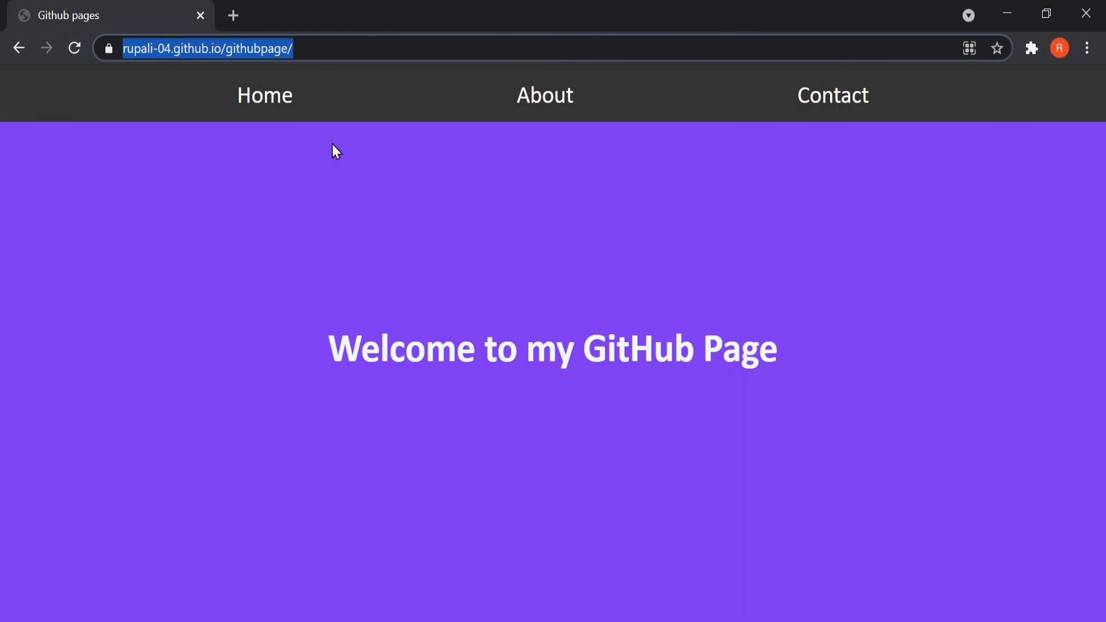
pyautogui.click(604, 291)
pyautogui.click(375, 51)
pyautogui.click(544, 235)
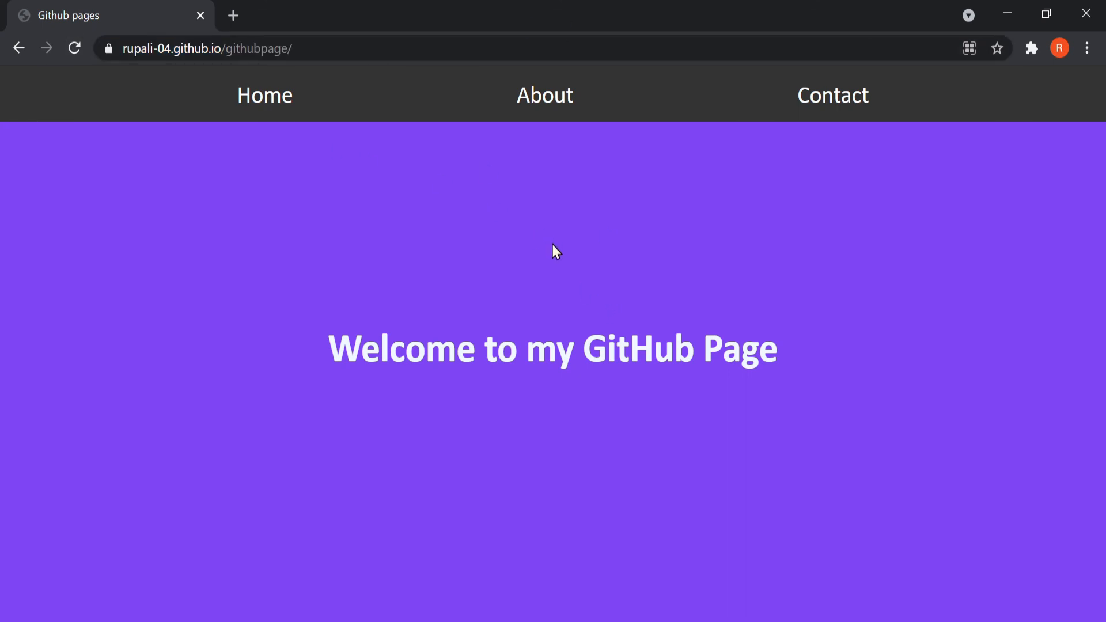